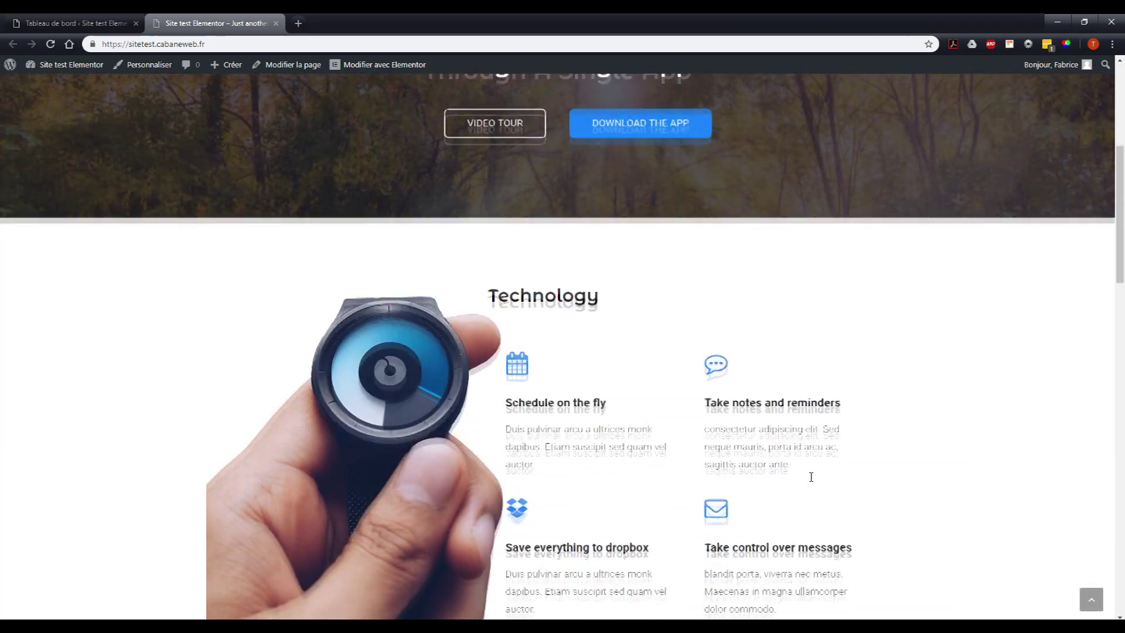
# Look over the published home page from the hero banner down to the Our clients section and back
pyautogui.scroll(5, 808, 472)
pyautogui.scroll(-10, 803, 539)
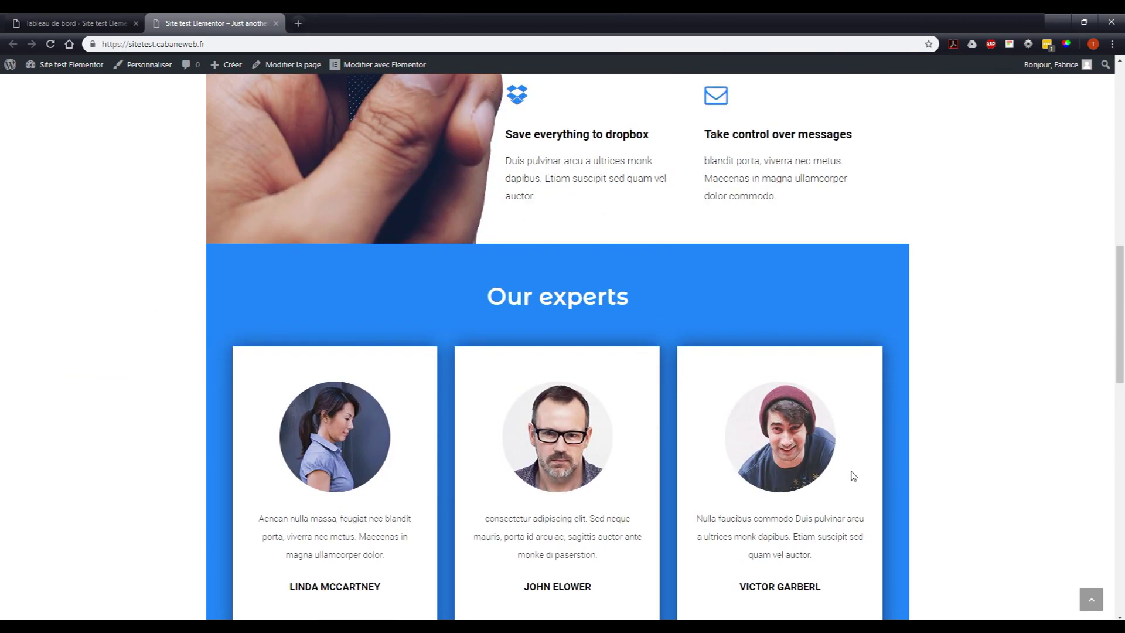
pyautogui.scroll(-3, 846, 468)
pyautogui.scroll(-5, 641, 463)
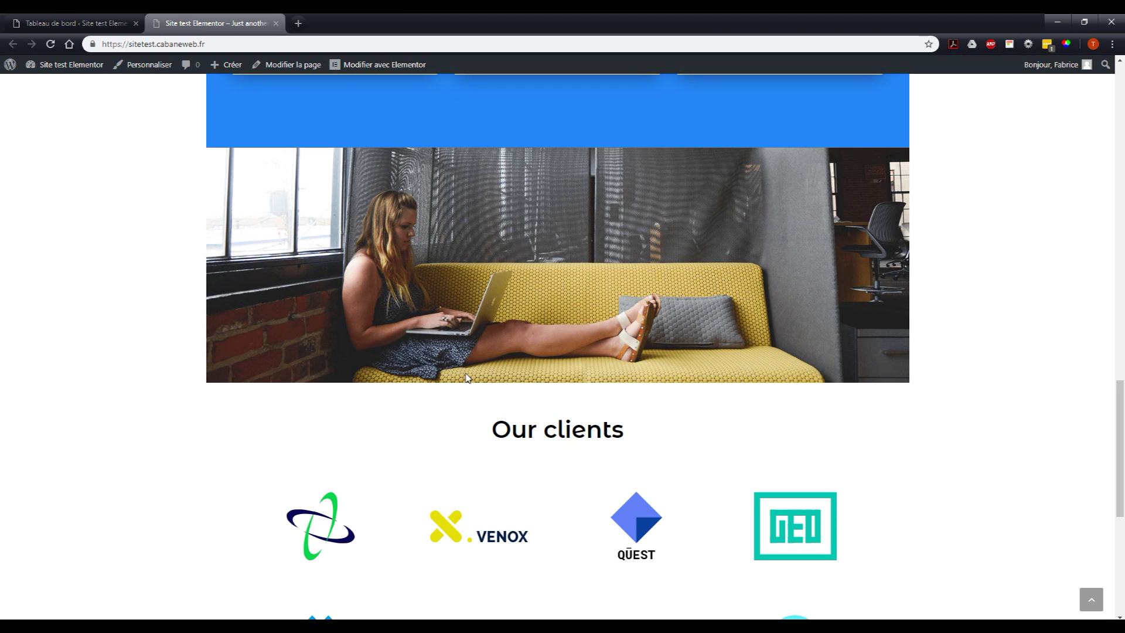
pyautogui.scroll(8, 382, 360)
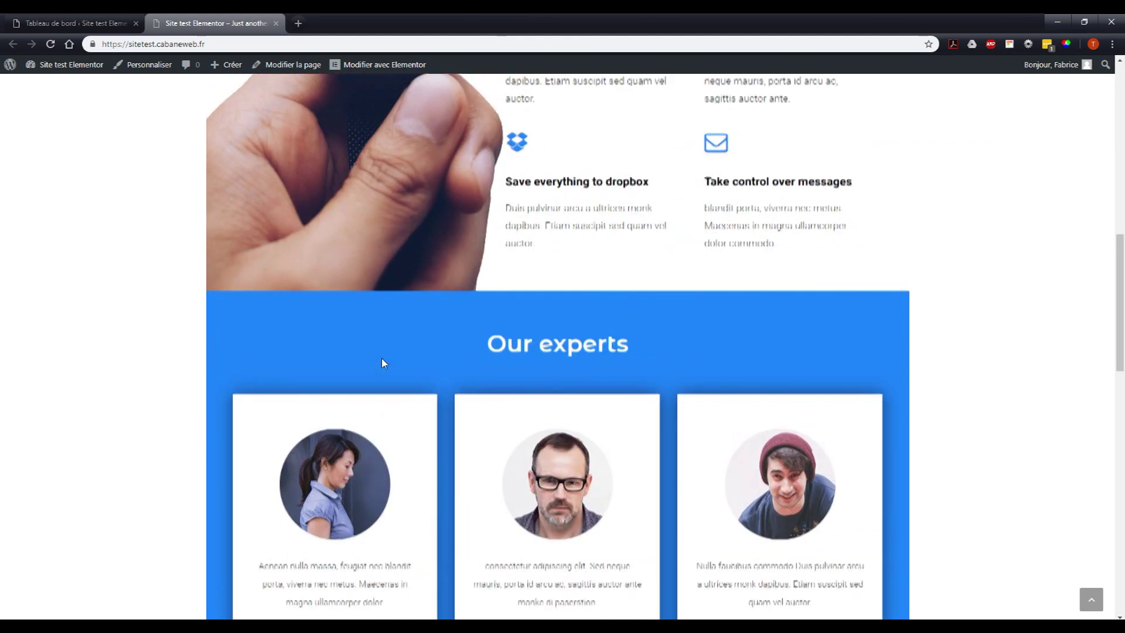
pyautogui.scroll(10, 383, 364)
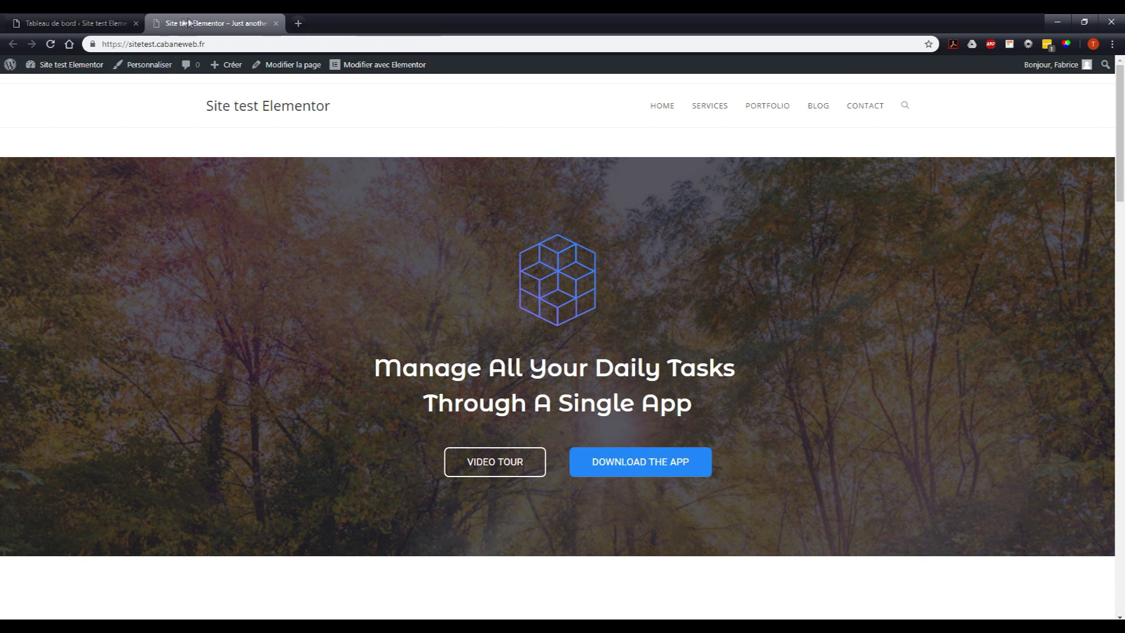
# Open the HOME page for editing with Elementor from the WordPress dashboard's list of all pages
pyautogui.click(82, 27)
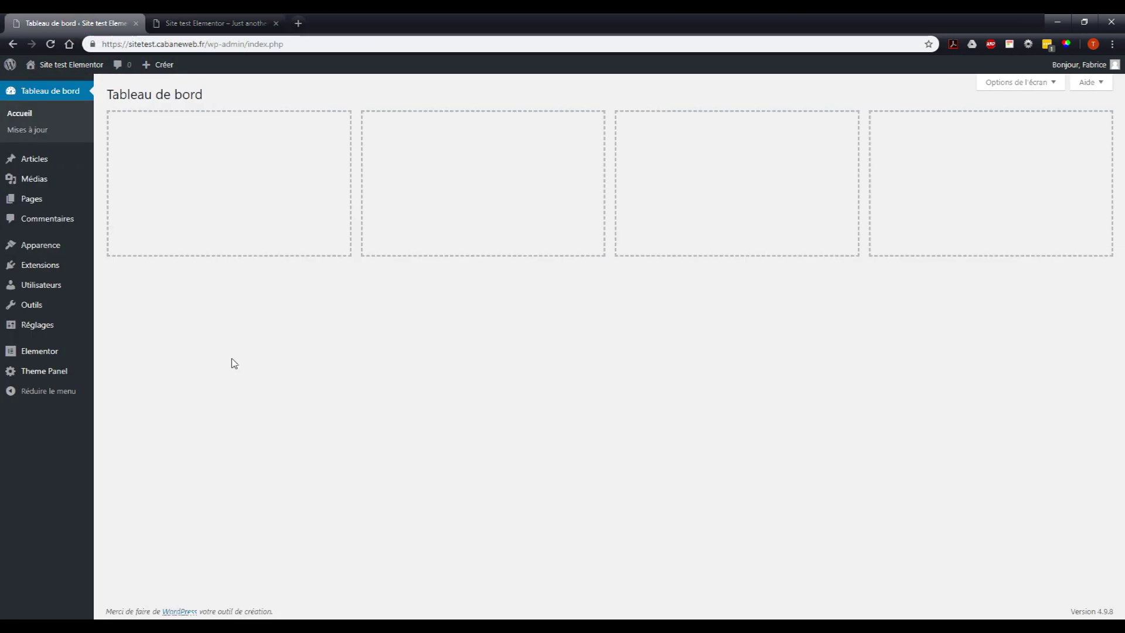
pyautogui.moveTo(31, 204)
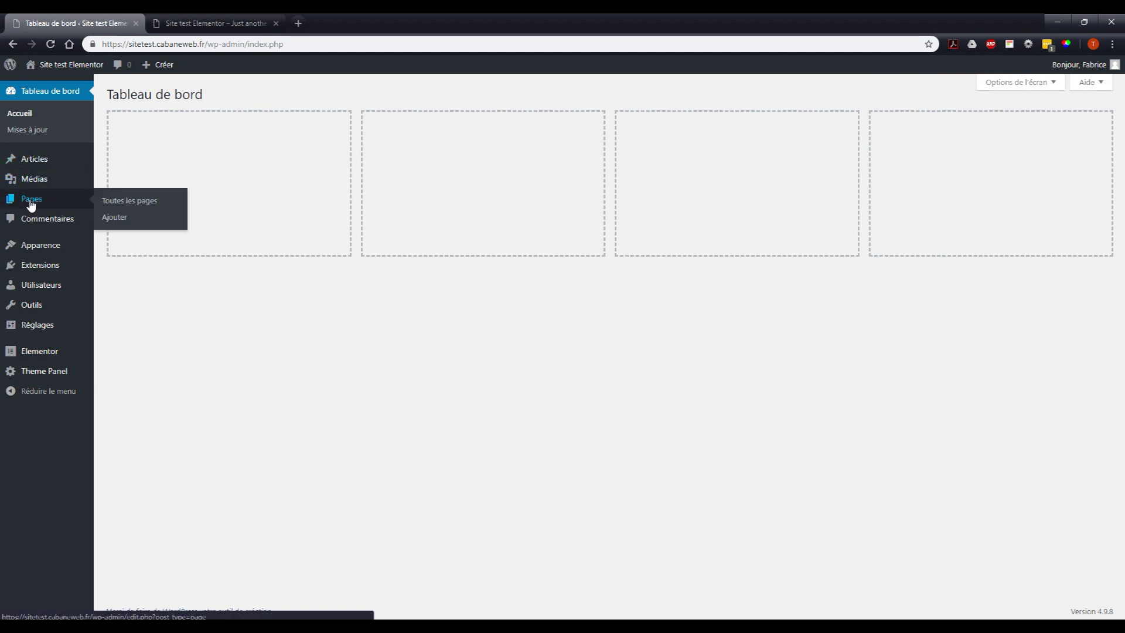
pyautogui.click(133, 202)
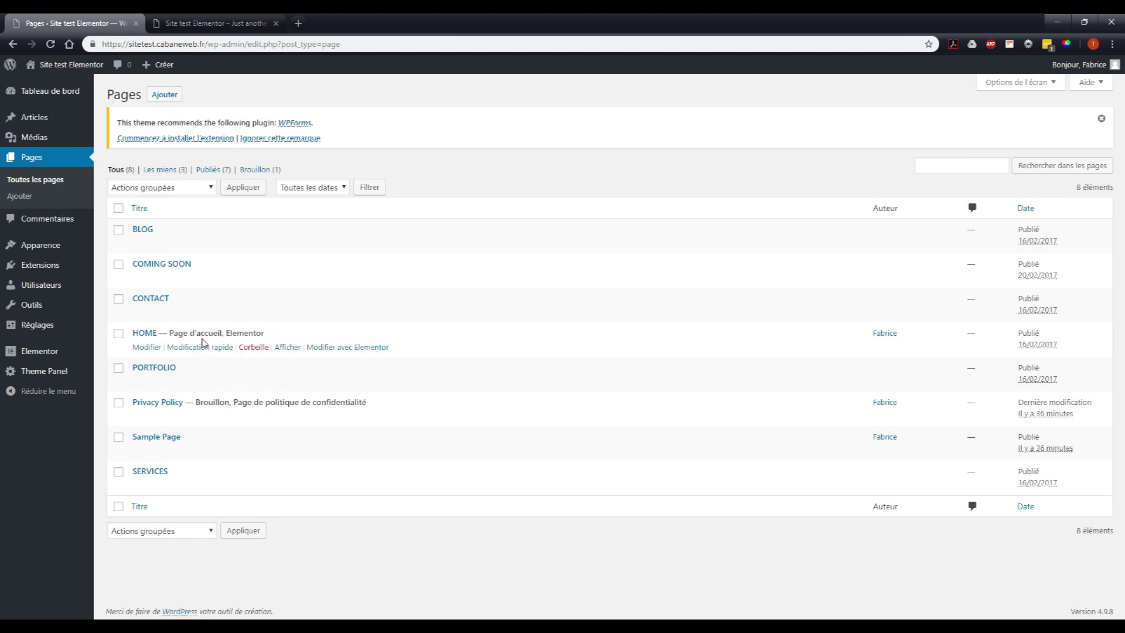
pyautogui.click(368, 352)
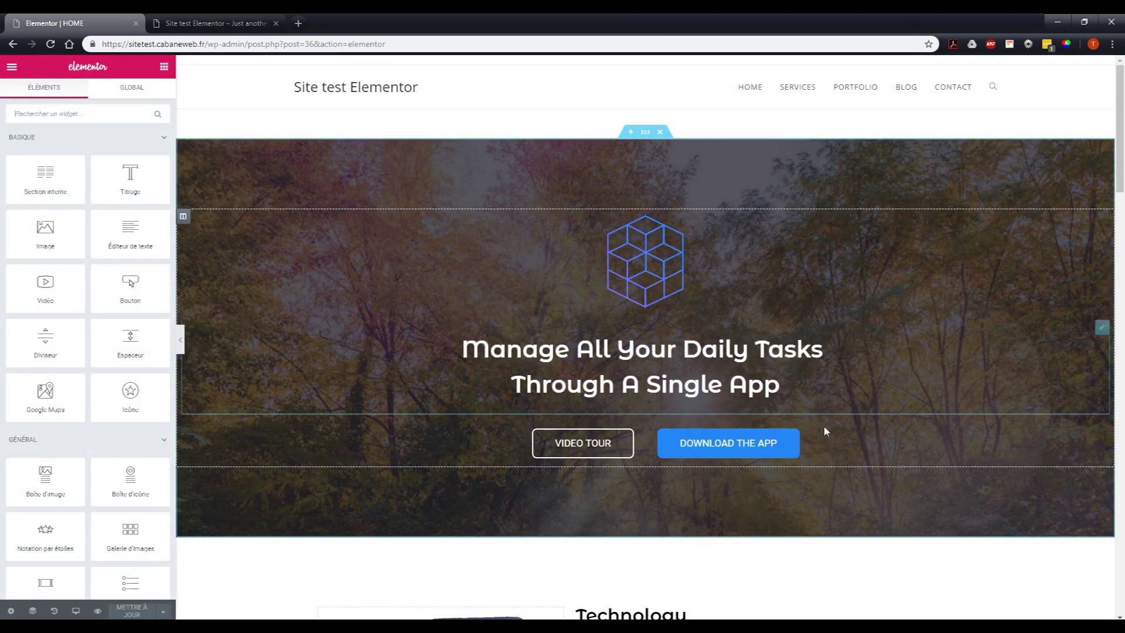
# Examine the HOME page's sections in the editor, from the hero banner to the photo section above Our clients
pyautogui.scroll(-6, 824, 432)
pyautogui.scroll(-5, 826, 431)
pyautogui.scroll(11, 824, 430)
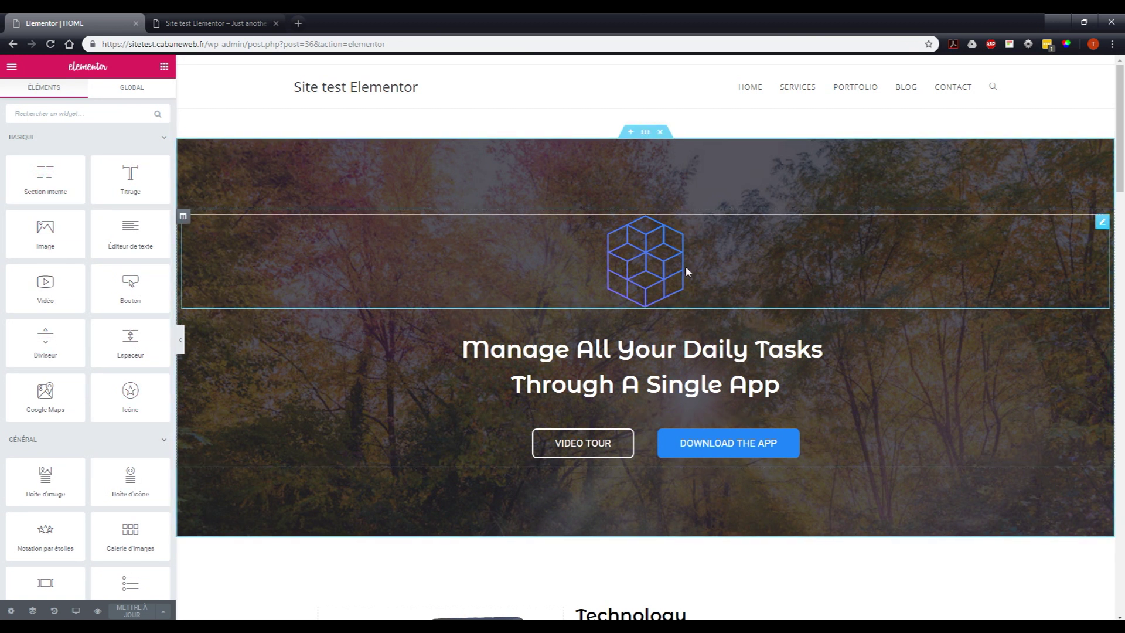
pyautogui.moveTo(646, 133); pyautogui.dragTo(649, 444)
pyautogui.scroll(-7, 650, 445)
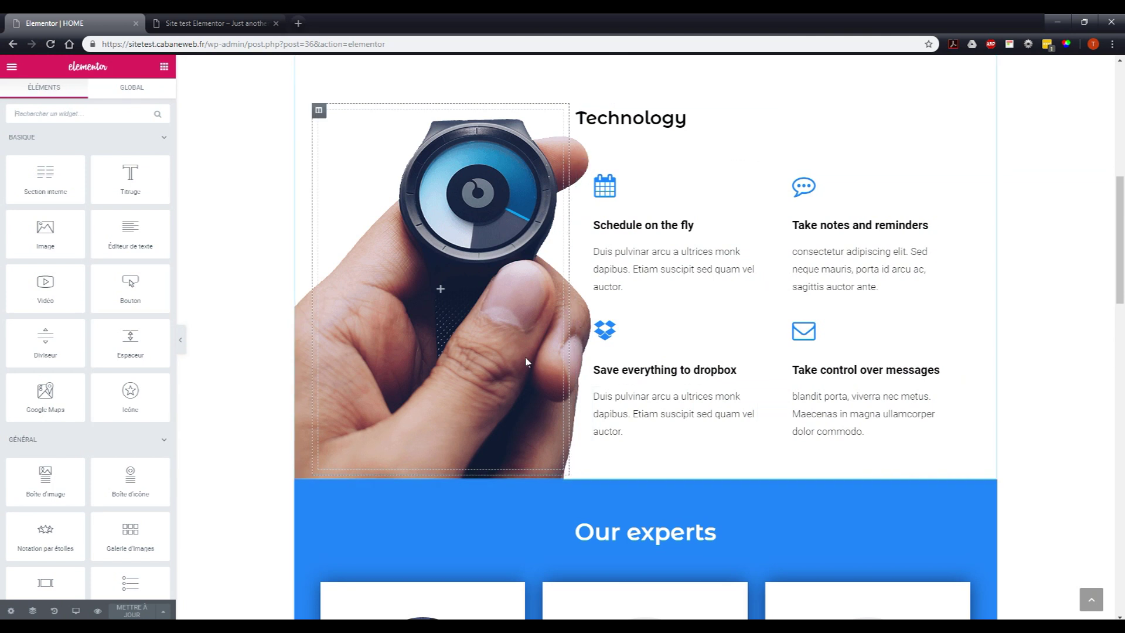
pyautogui.scroll(-5, 568, 430)
pyautogui.scroll(-7, 567, 430)
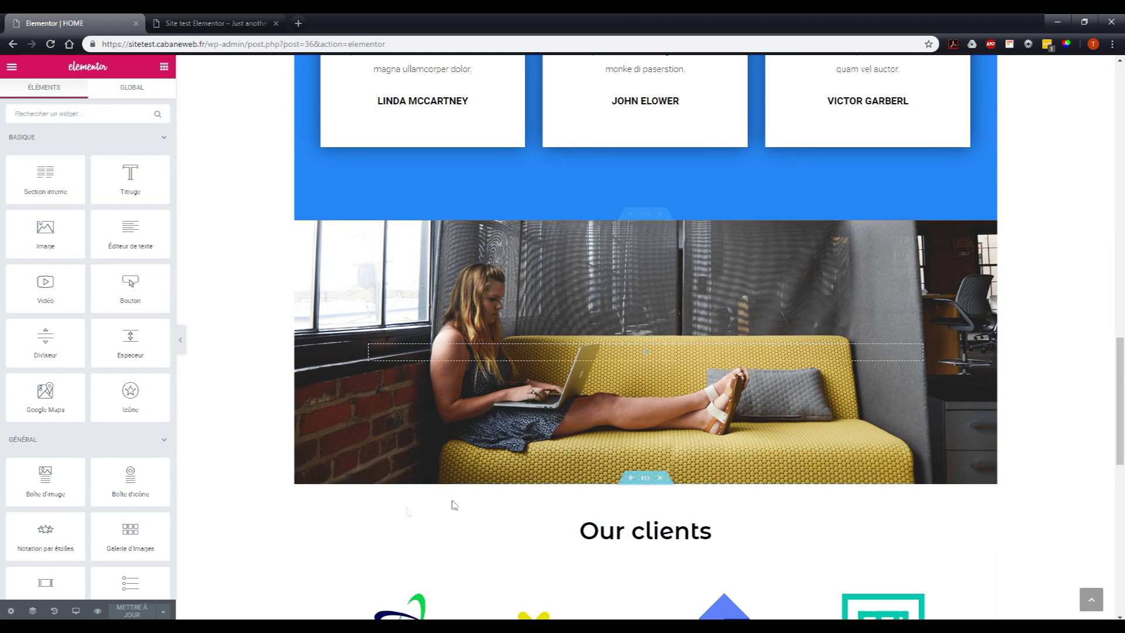
# Open the media library for the background image of the section above Our clients and select the sofa picture cover-pic-1.png
pyautogui.click(645, 214)
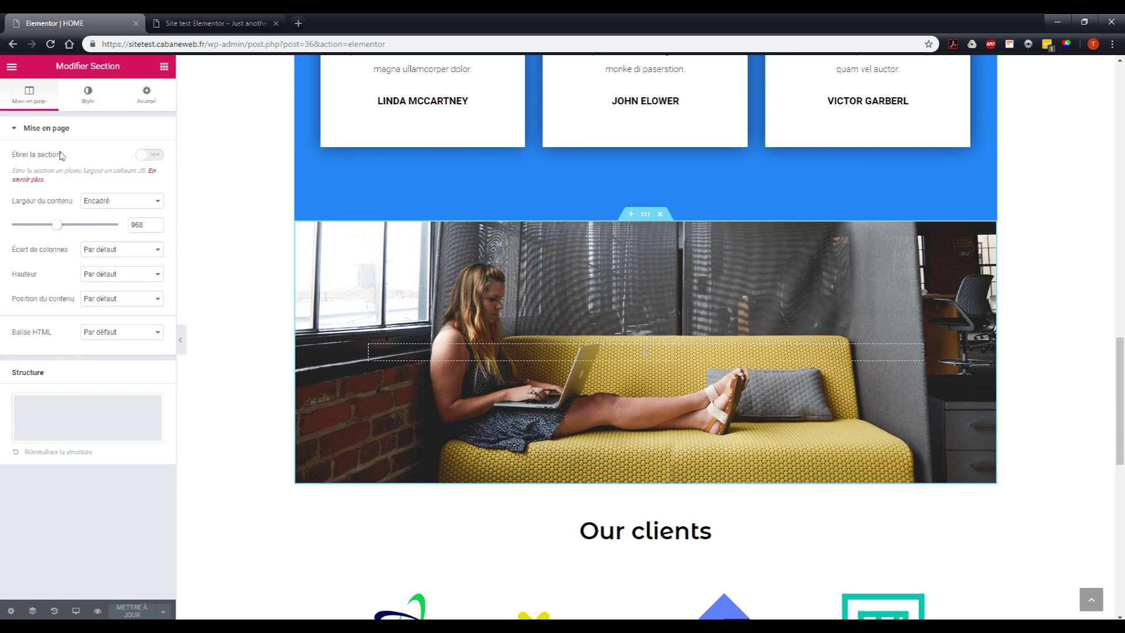
pyautogui.click(89, 97)
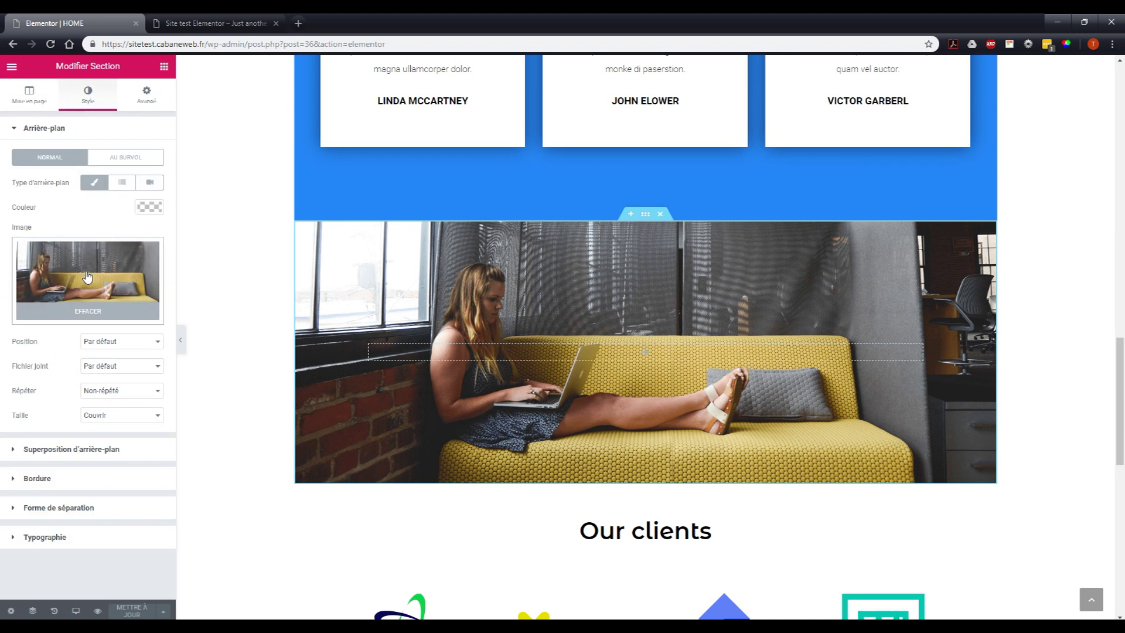
pyautogui.click(69, 276)
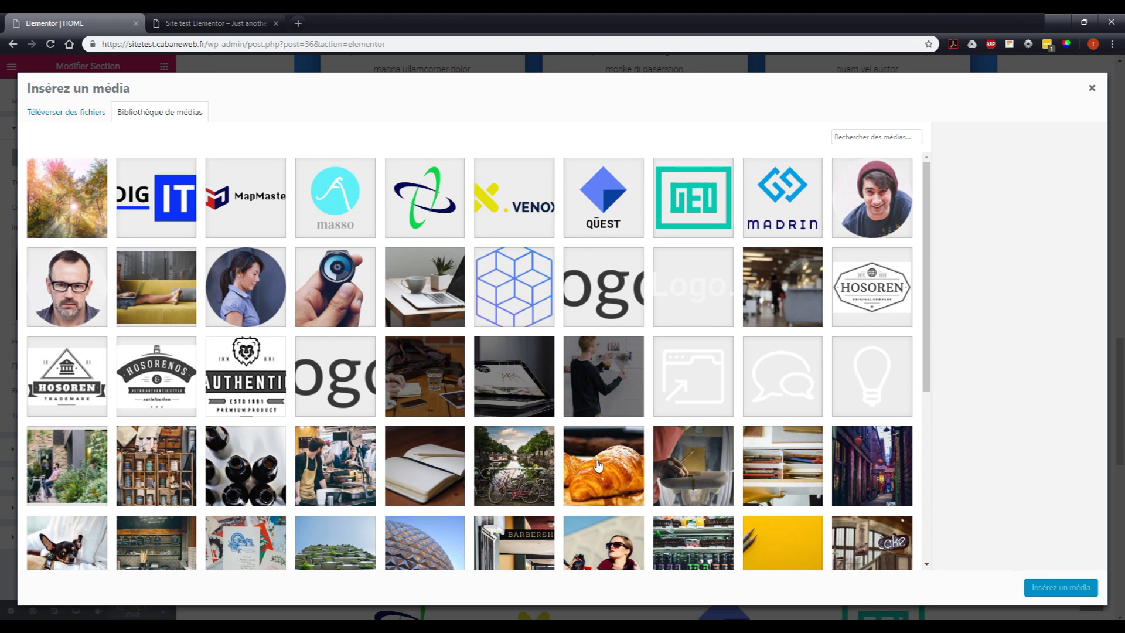
pyautogui.scroll(-3, 598, 466)
pyautogui.scroll(3, 327, 339)
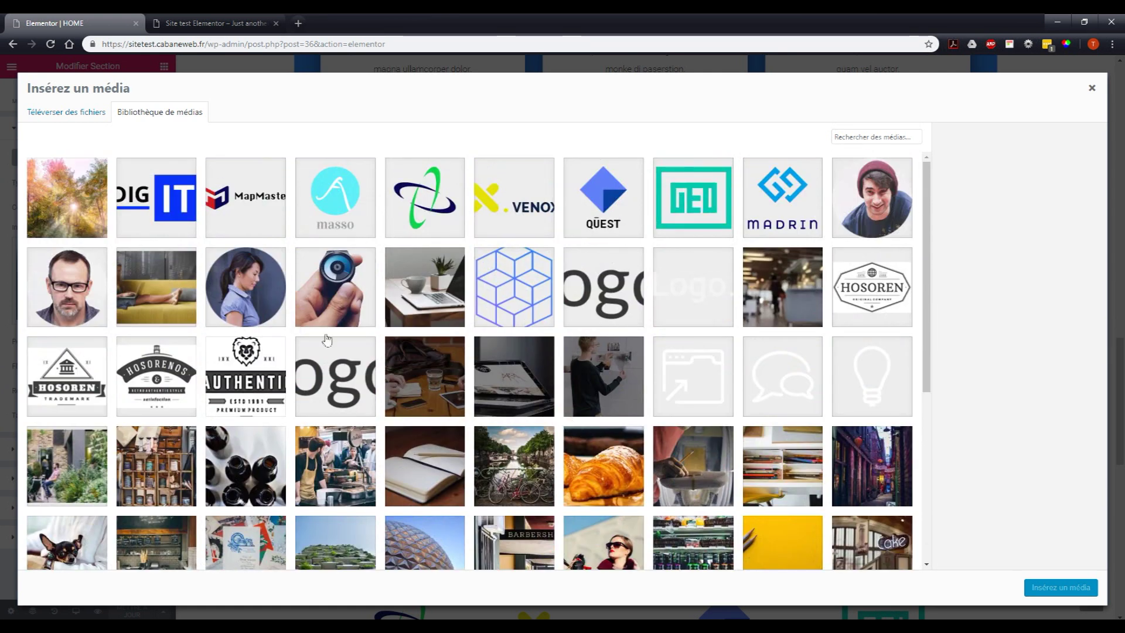
pyautogui.click(152, 287)
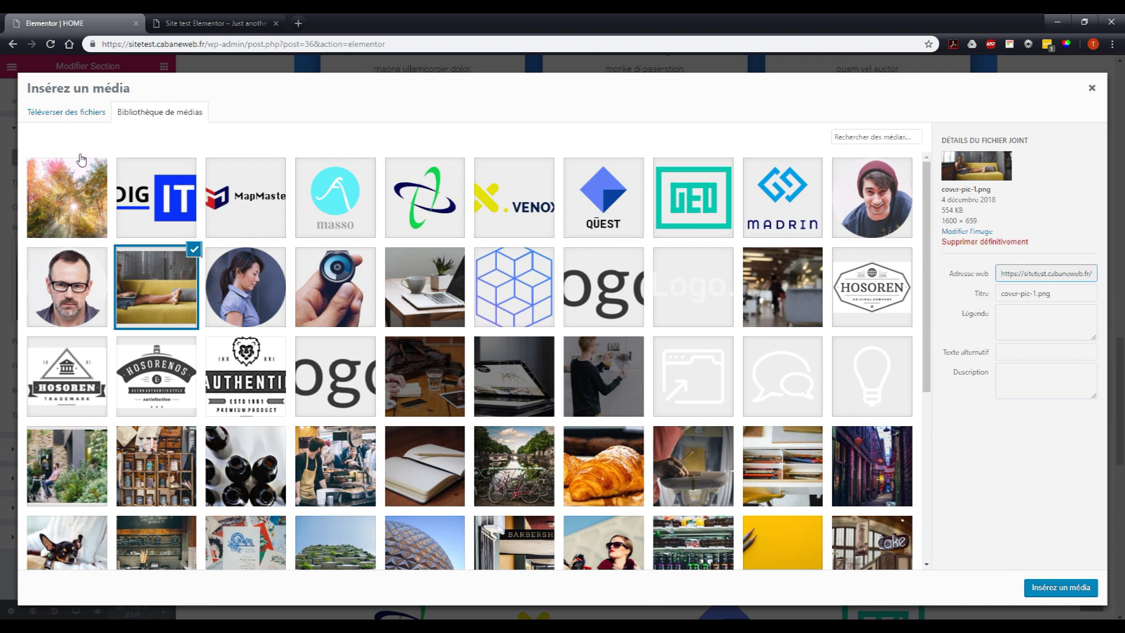
# Upload the image Arbres et lumiere from the Ressources graphiques folder to the media library
pyautogui.click(54, 115)
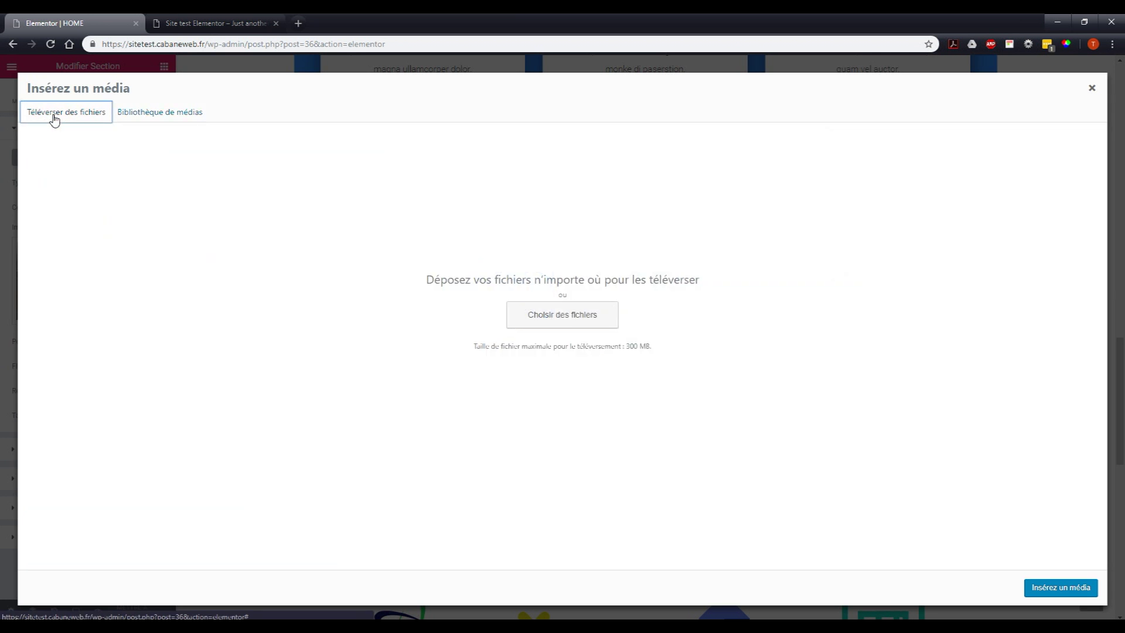
pyautogui.click(563, 323)
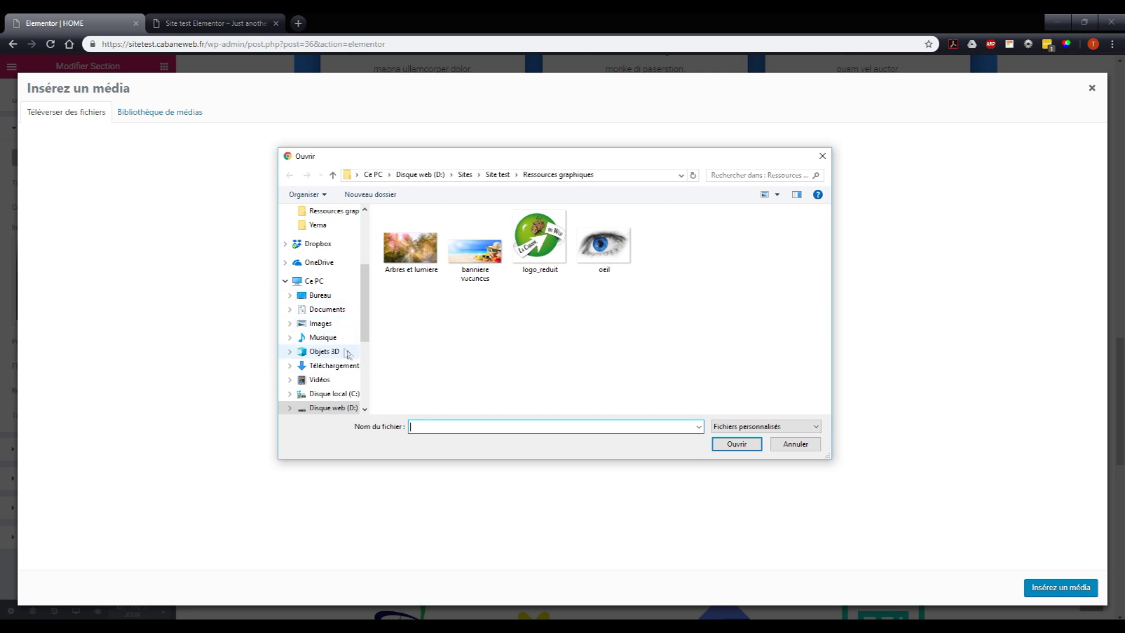
pyautogui.click(413, 261)
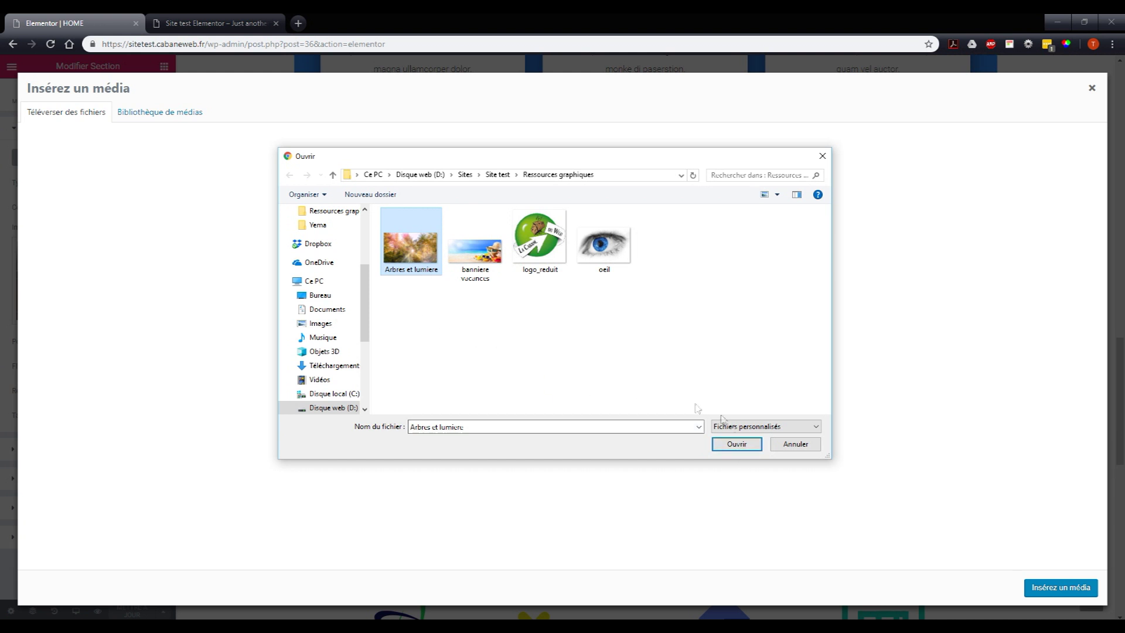
pyautogui.click(730, 446)
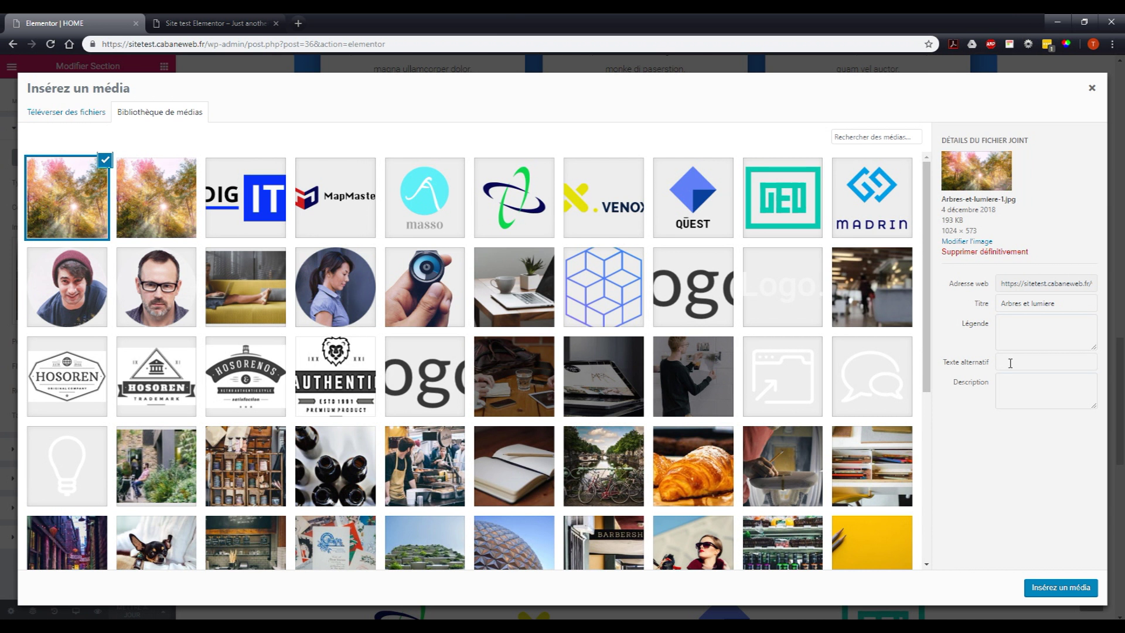
# Give the uploaded image the alternative text "arbres et lumieres" and insert it as the section's background
pyautogui.click(953, 364)
pyautogui.moveTo(953, 364); pyautogui.dragTo(990, 366)
pyautogui.click(1004, 360)
pyautogui.write('et lu')
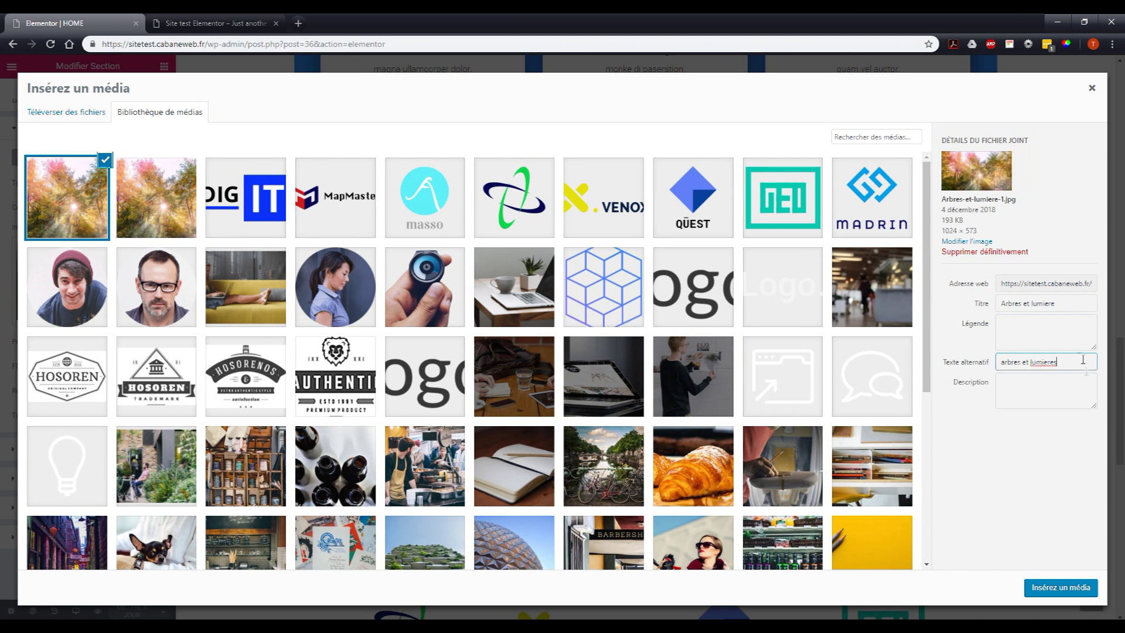
pyautogui.moveTo(1068, 368); pyautogui.dragTo(991, 373)
pyautogui.click(991, 495)
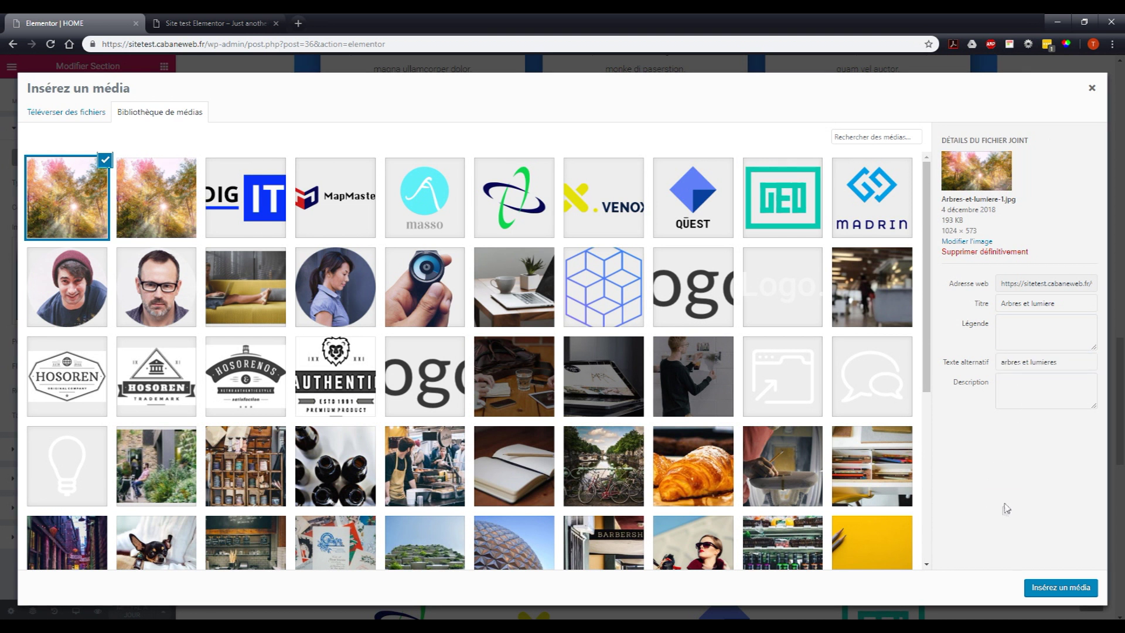
pyautogui.click(1052, 590)
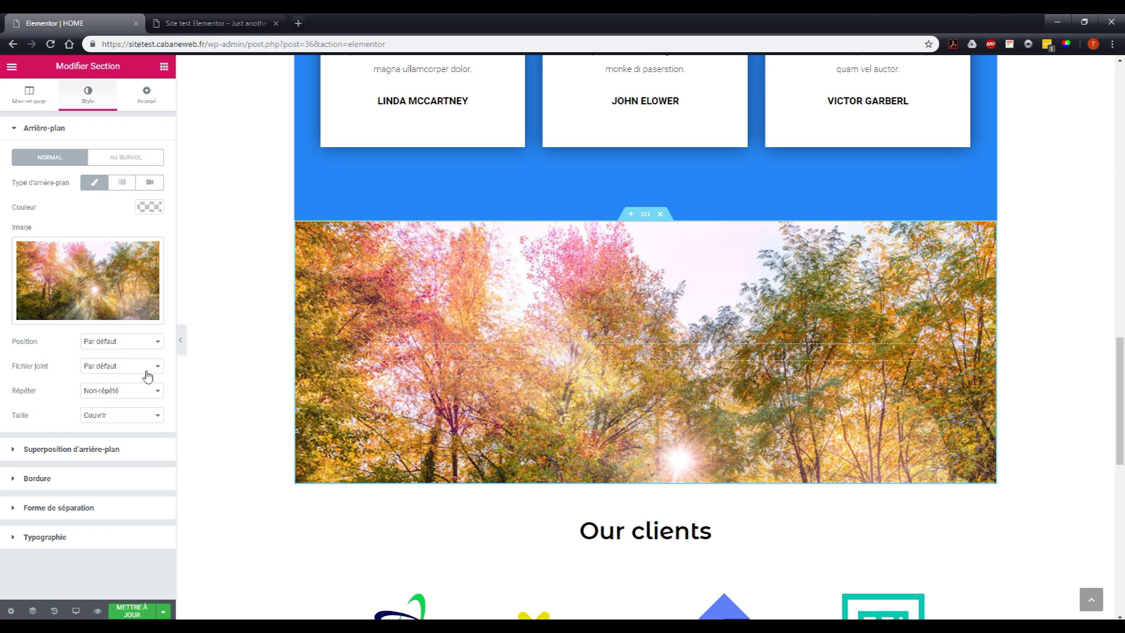
# Try the background positions Supérieur gauche, Centre centré and Inférieur droit, and return the position to Par défaut
pyautogui.click(154, 343)
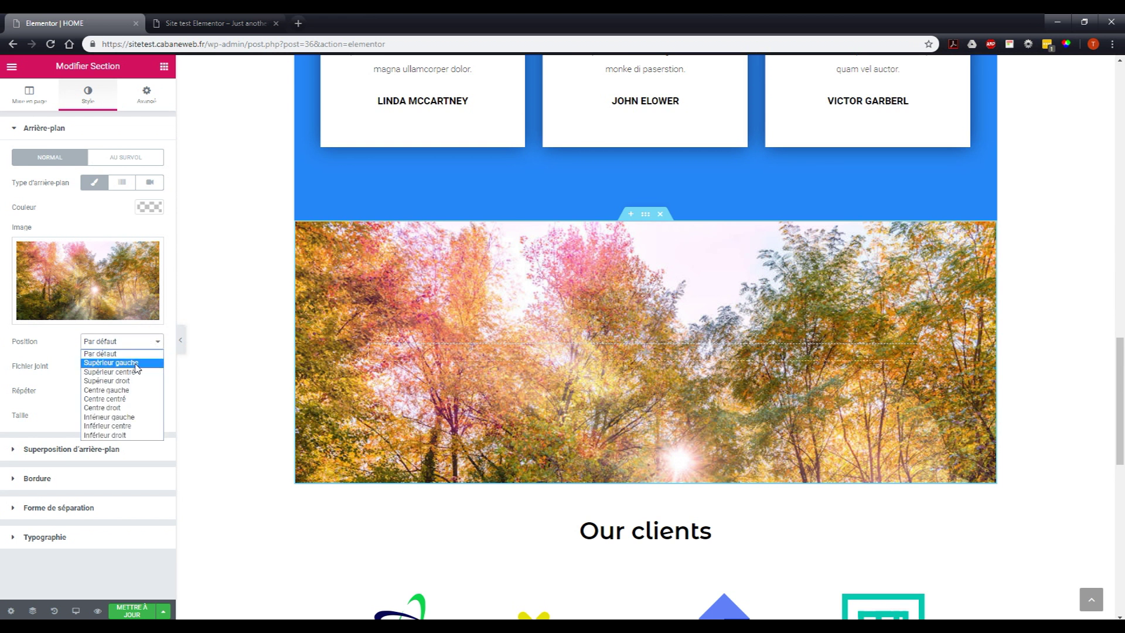
pyautogui.click(137, 363)
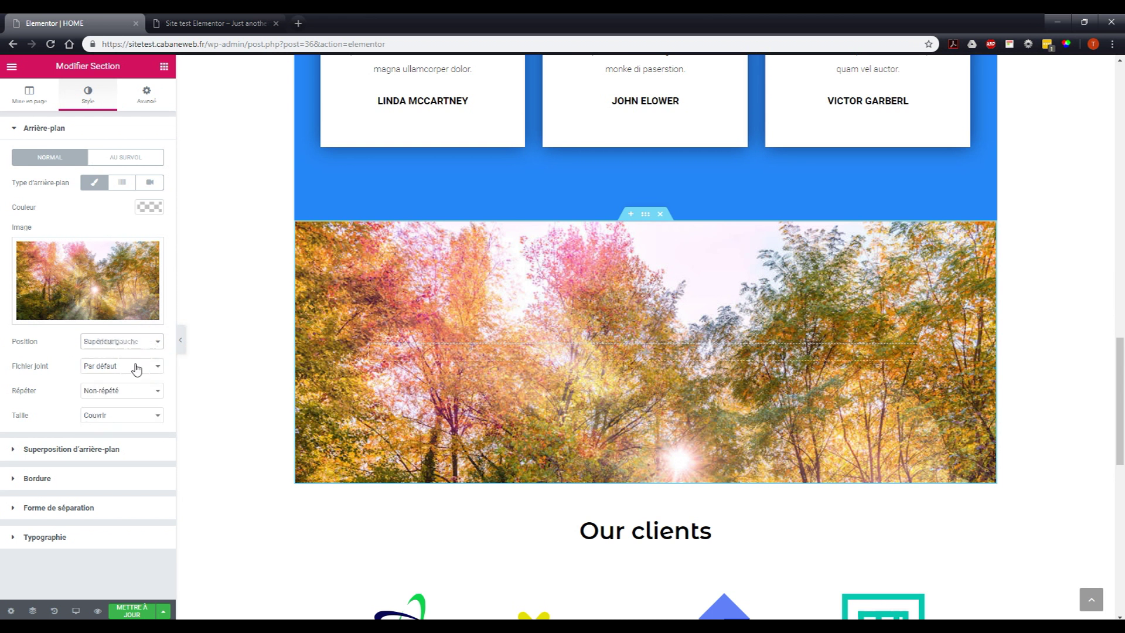
pyautogui.click(131, 343)
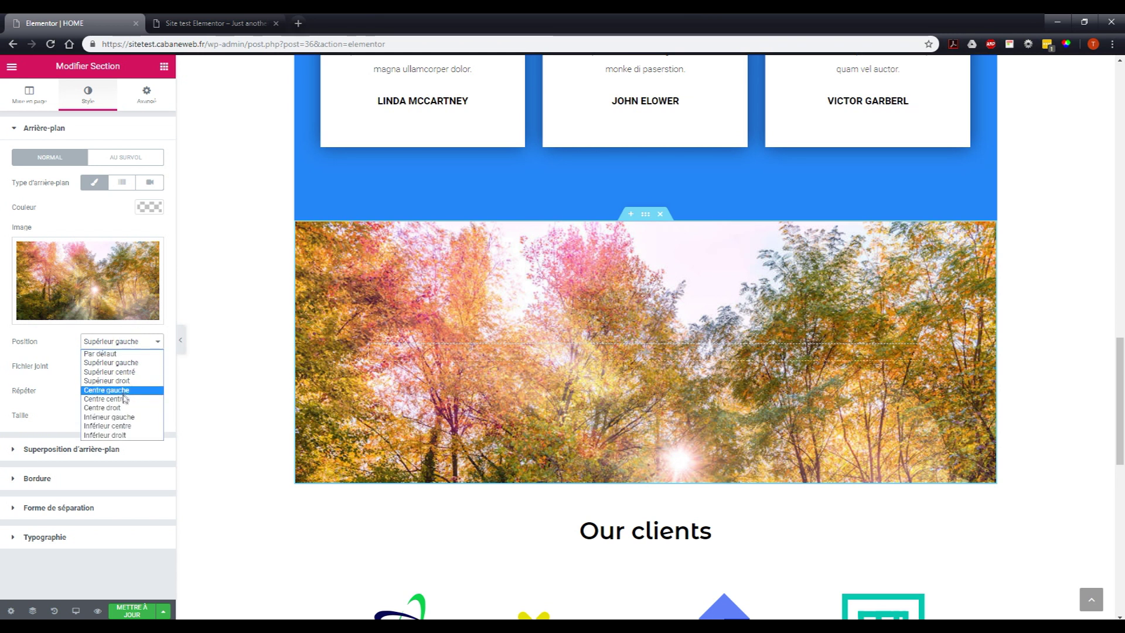
pyautogui.click(123, 399)
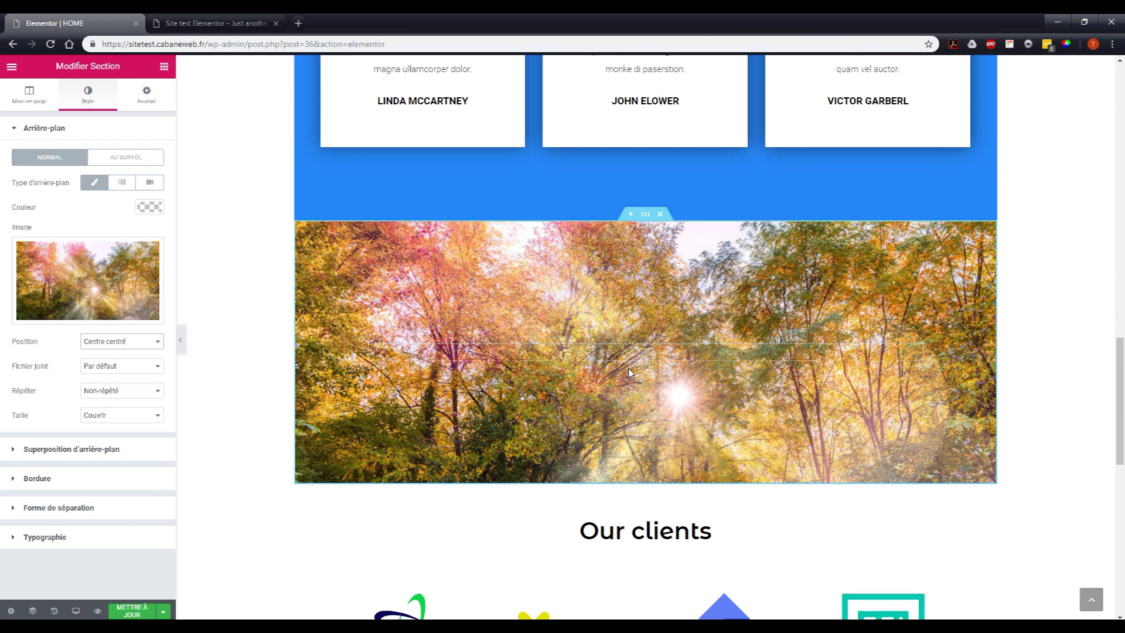
pyautogui.click(127, 345)
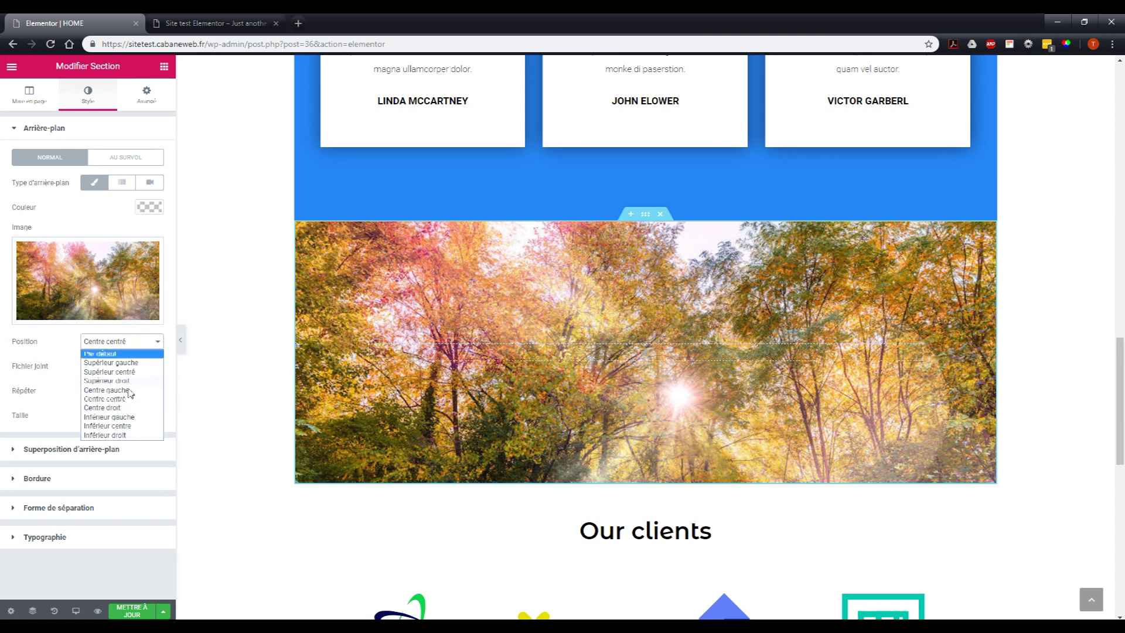
pyautogui.click(119, 435)
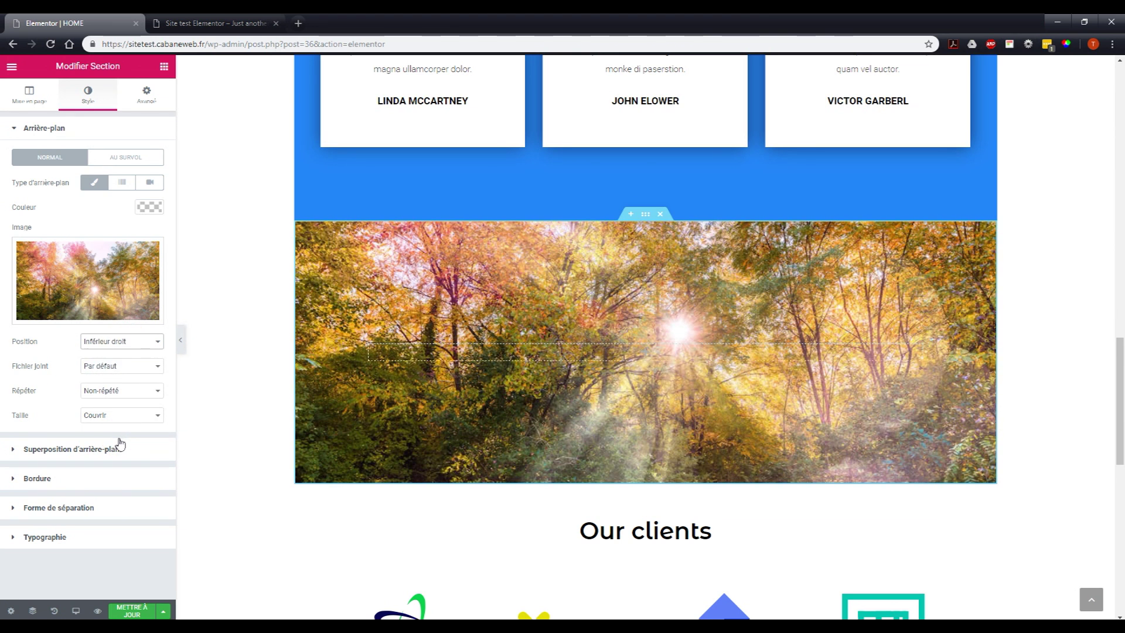
pyautogui.click(132, 344)
pyautogui.click(125, 359)
# Try the Fixe attachment on the section's background image and check its behaviour while scrolling the page
pyautogui.click(142, 369)
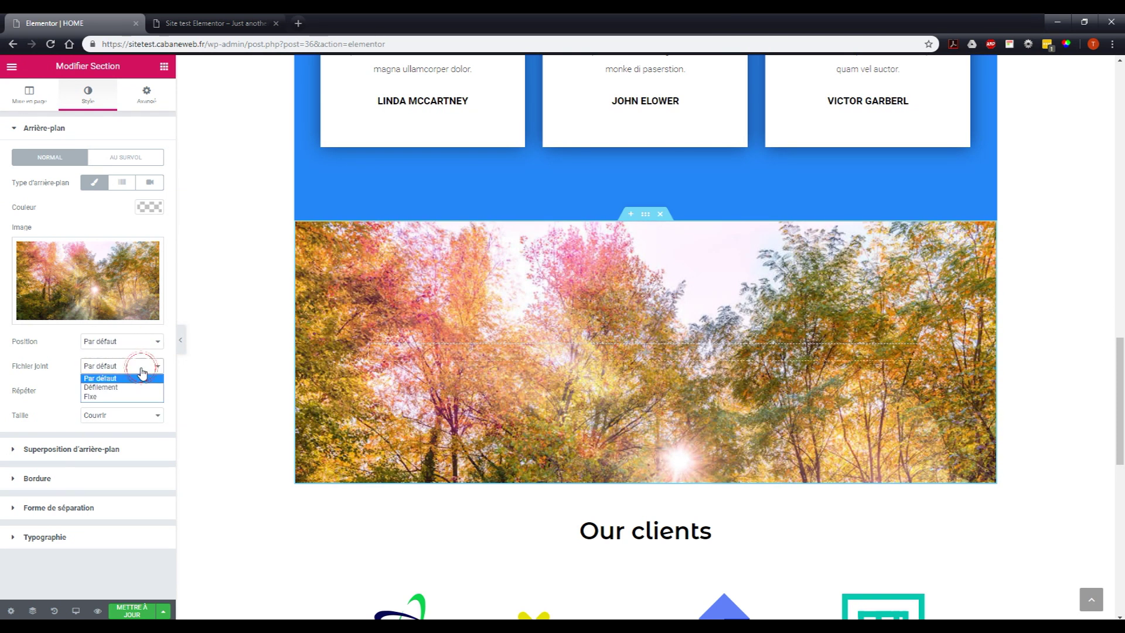
pyautogui.click(109, 396)
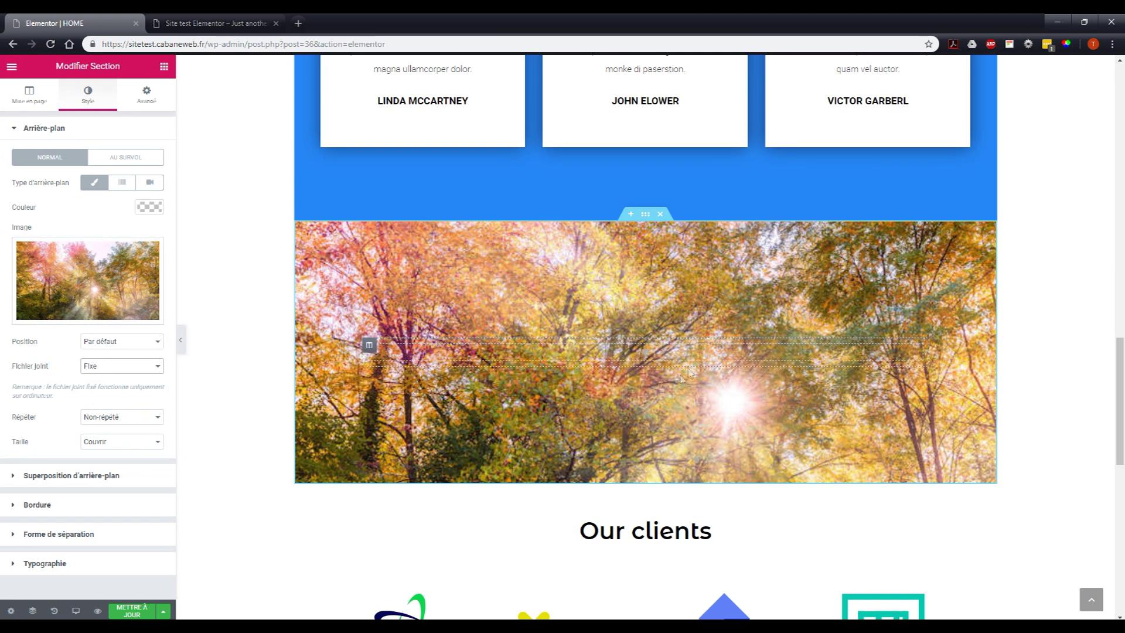
pyautogui.scroll(3, 660, 406)
pyautogui.scroll(-4, 659, 406)
# Set the background image's attachment to Défilement and check its behaviour while scrolling the page
pyautogui.click(146, 366)
pyautogui.click(101, 387)
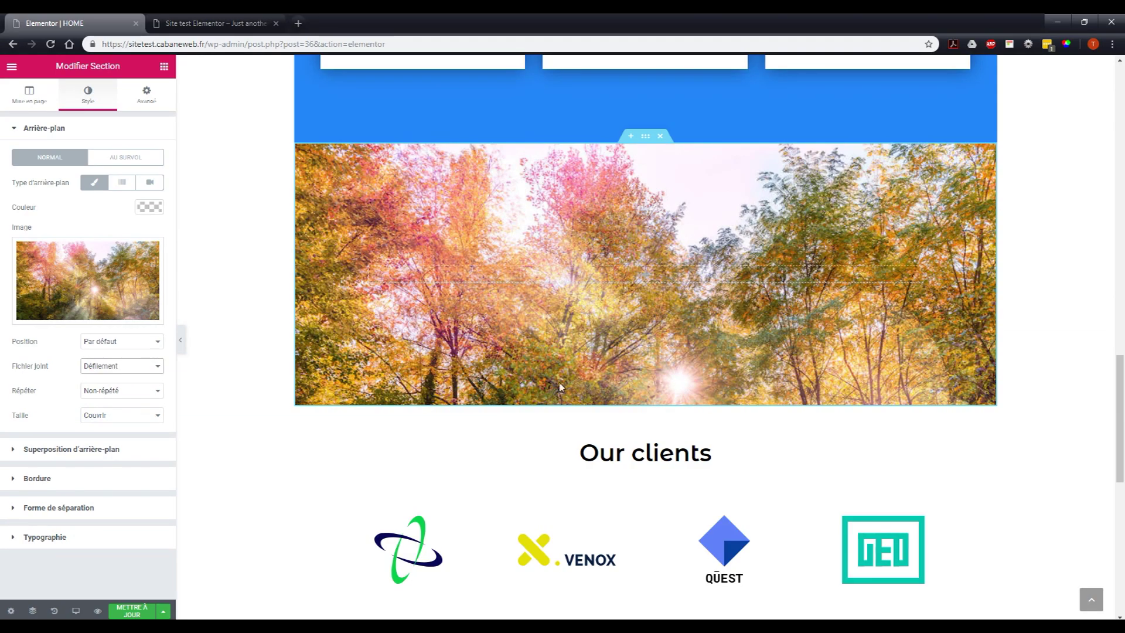
pyautogui.scroll(3, 645, 381)
pyautogui.scroll(-3, 644, 381)
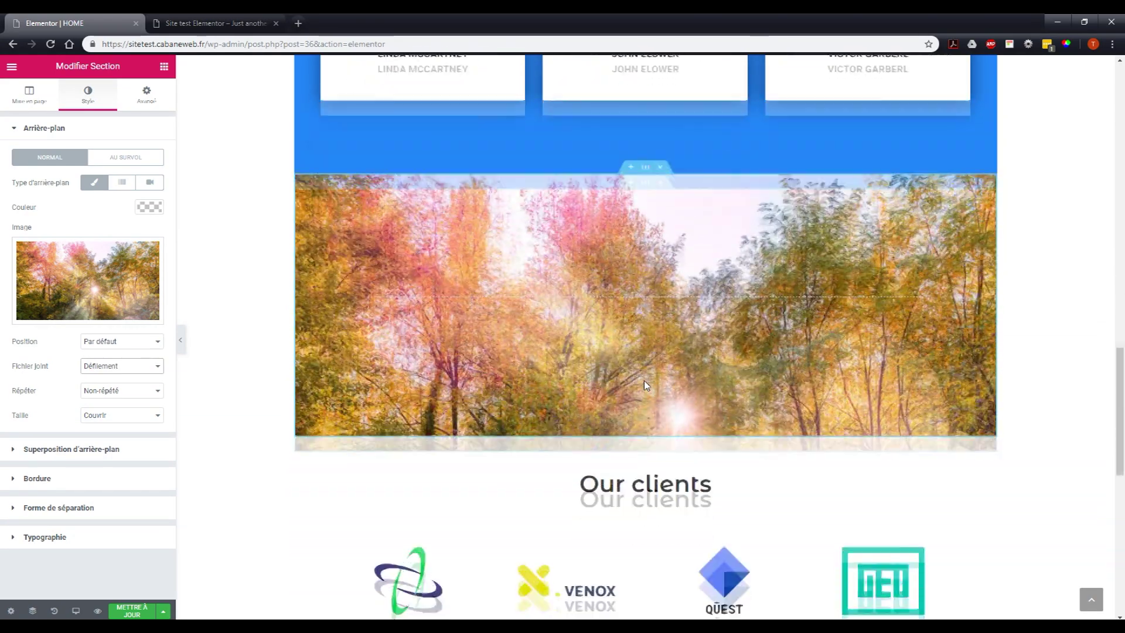
pyautogui.scroll(2, 644, 381)
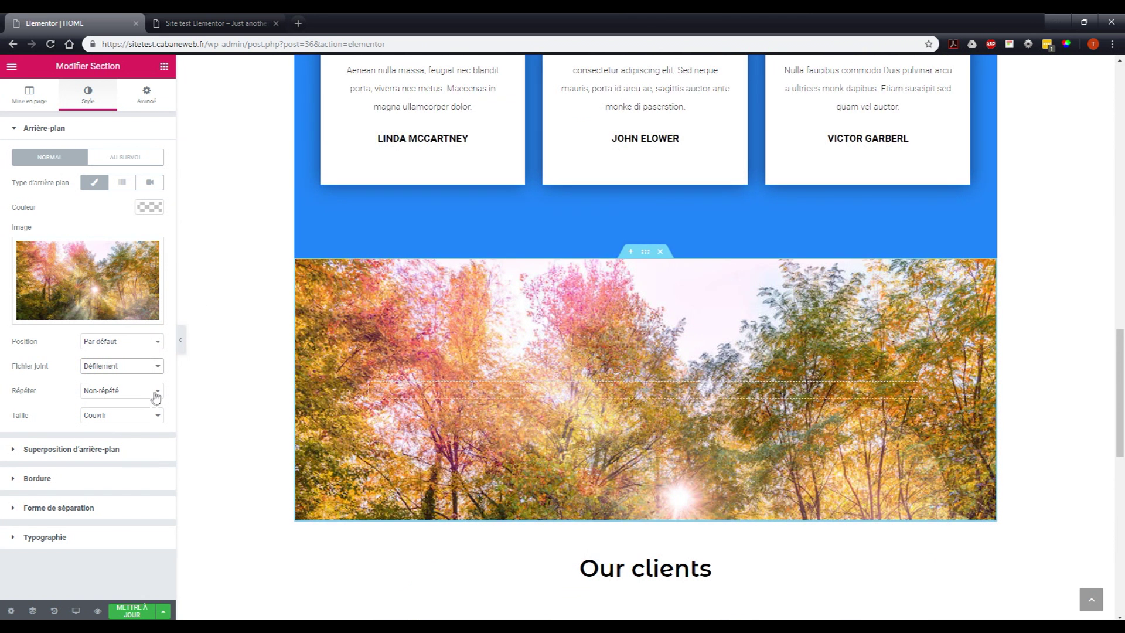
# Try the Répéter option for the section's background image, and return the repeat setting to Non-répété
pyautogui.click(155, 391)
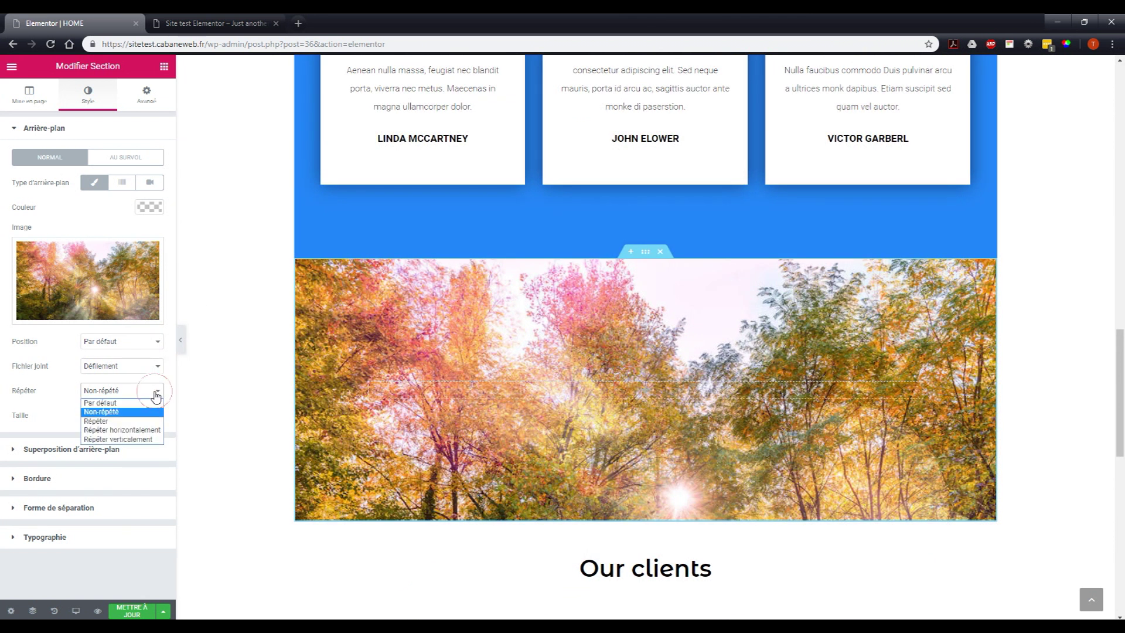
pyautogui.click(119, 421)
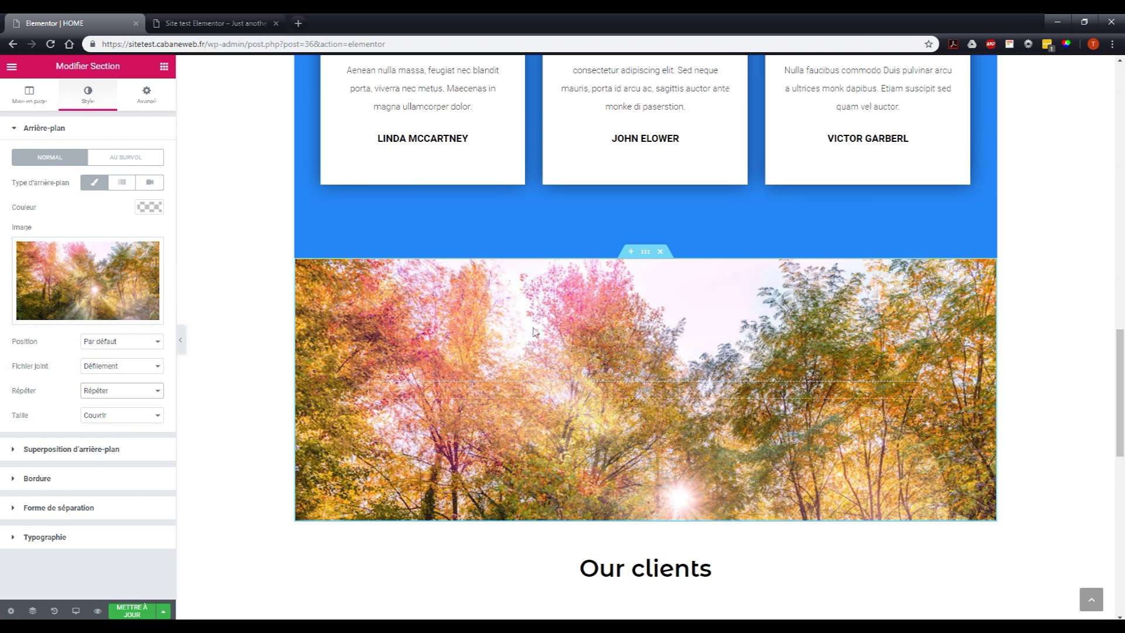
pyautogui.click(129, 394)
pyautogui.click(111, 412)
# Look at the background image section above "Our clients" on the published site
pyautogui.click(184, 22)
pyautogui.scroll(-15, 484, 426)
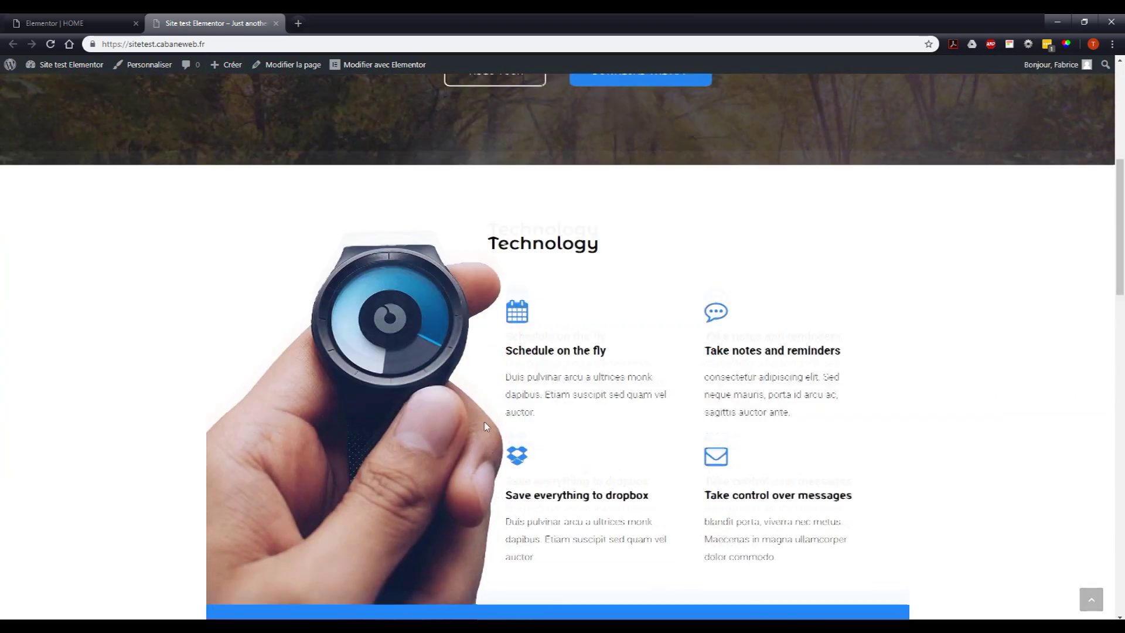
pyautogui.scroll(2, 484, 426)
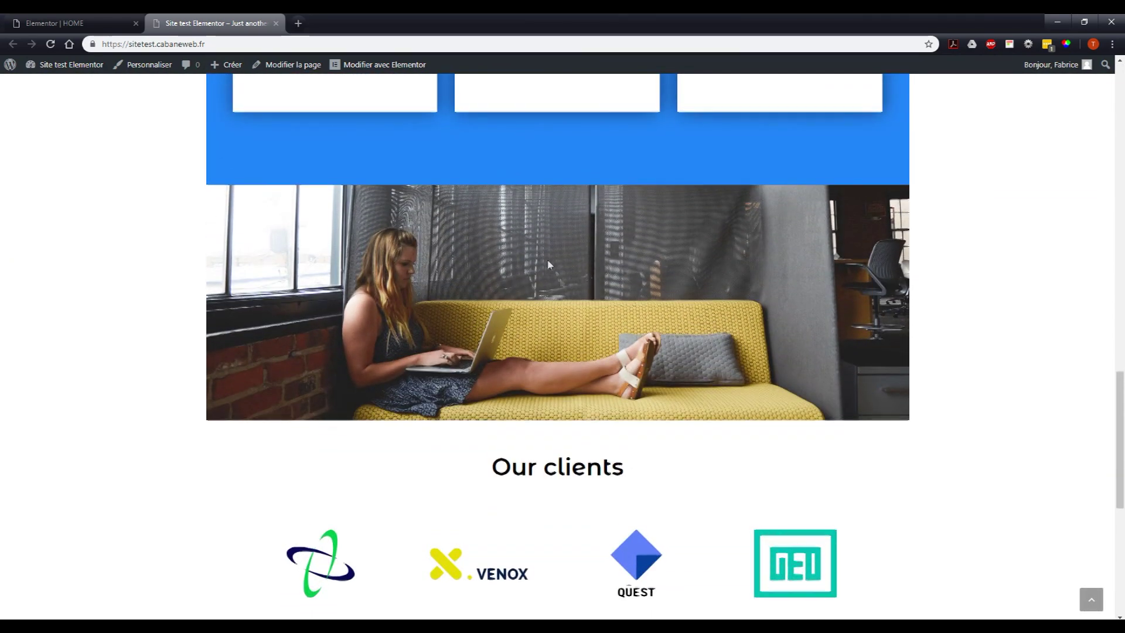
# Publish the HOME page changes from the Elementor editor and reload the live site to check the new section background
pyautogui.click(91, 24)
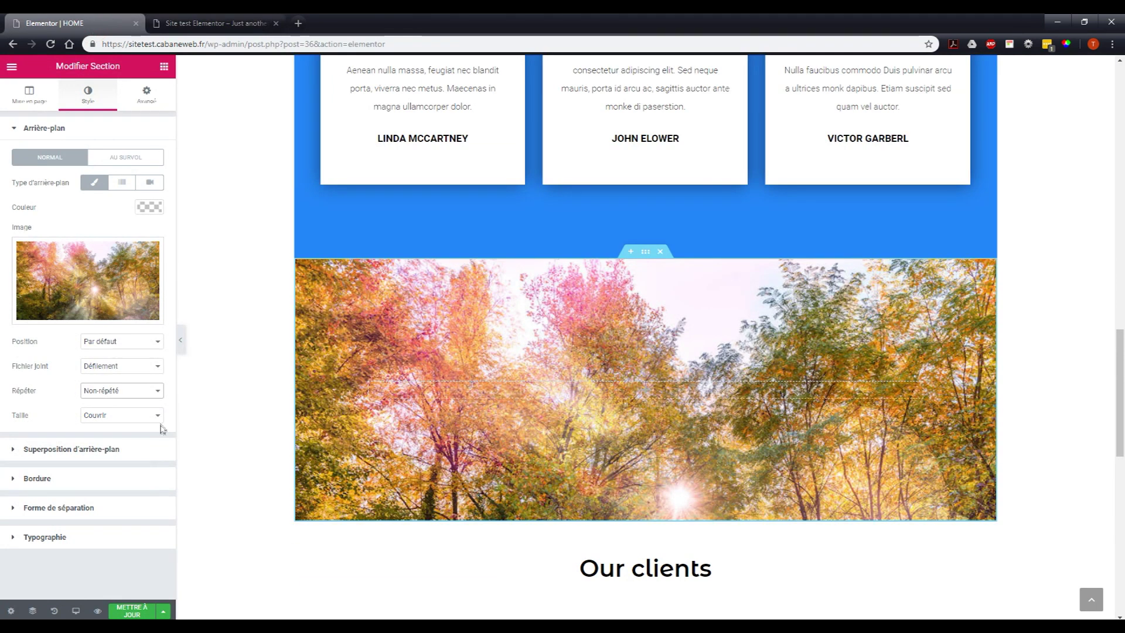
pyautogui.click(134, 613)
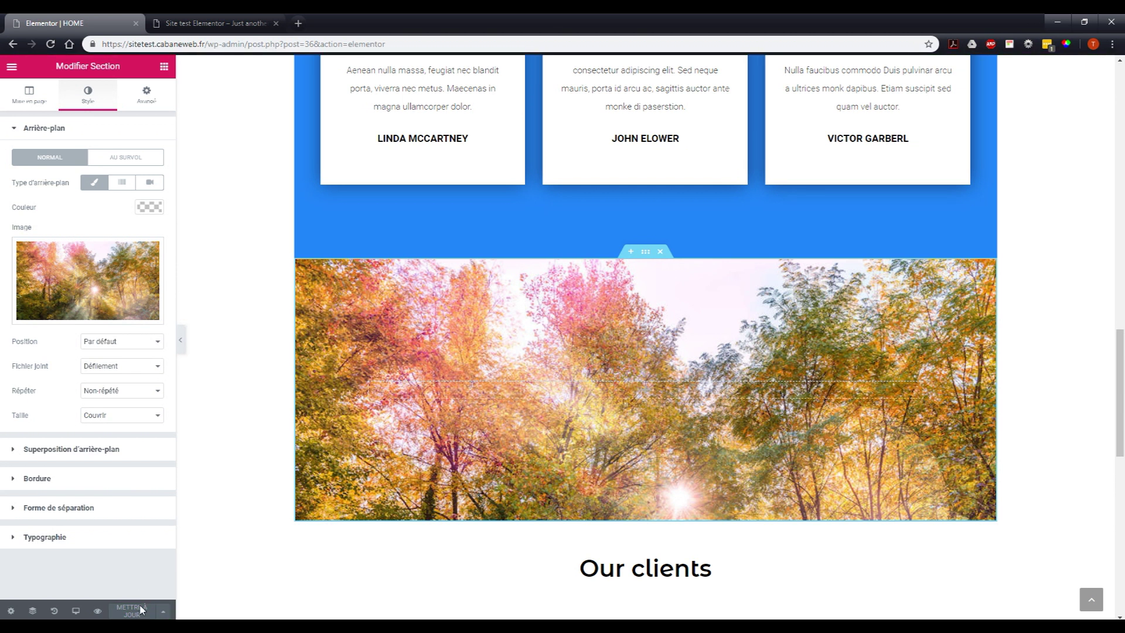
pyautogui.click(226, 27)
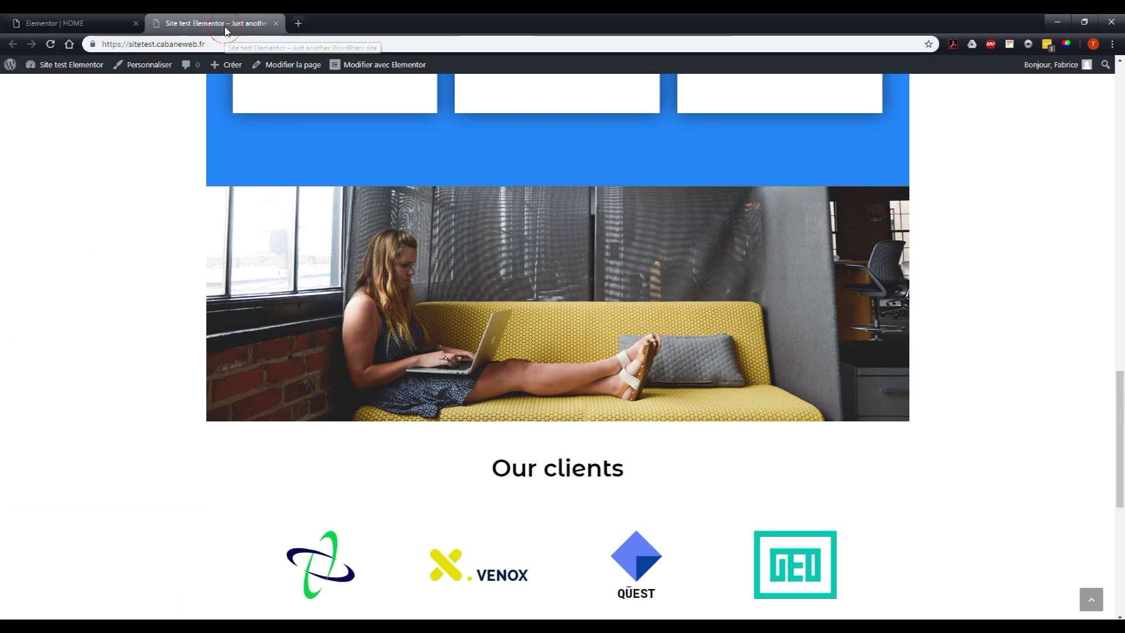
pyautogui.press('F5')
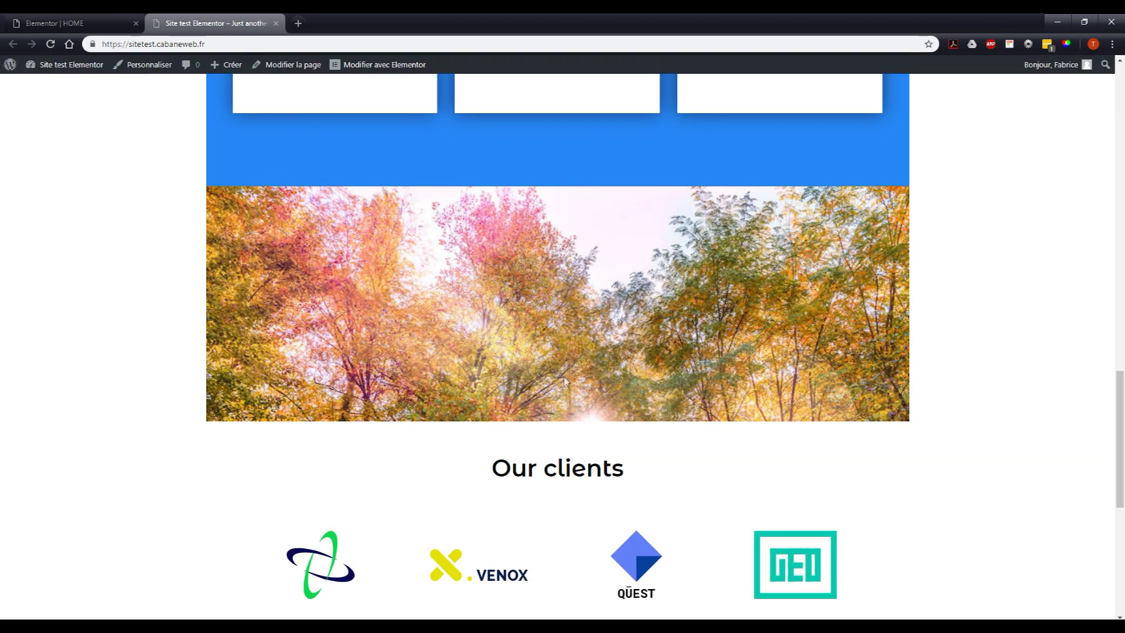
# Leave the Elementor editor for the WordPress administration and open the dashboard's Accueil page
pyautogui.click(78, 24)
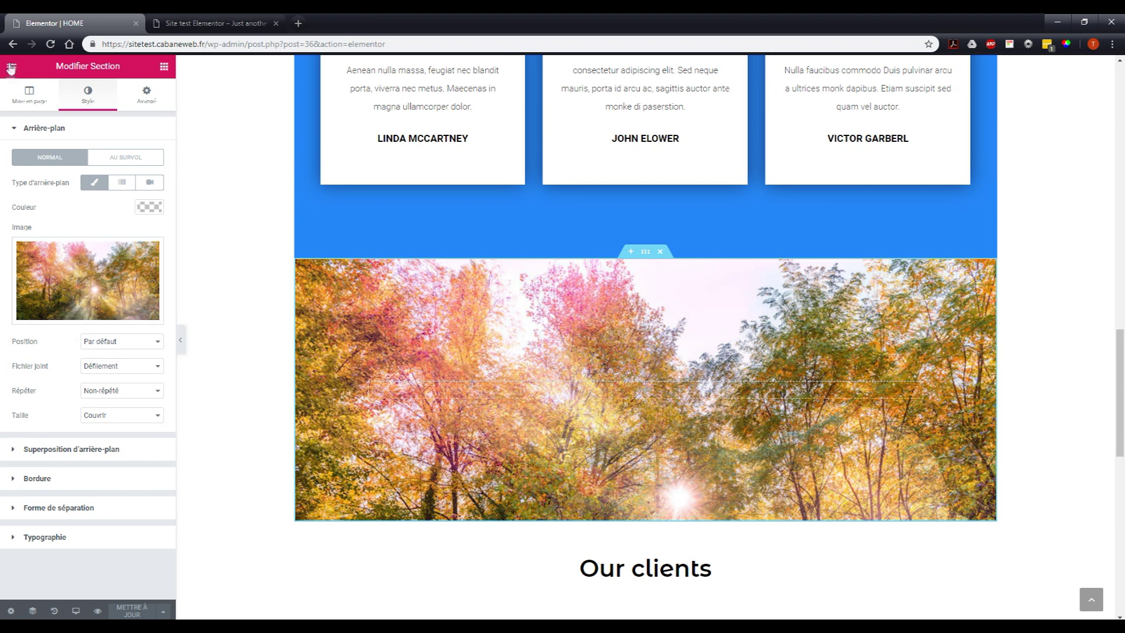
pyautogui.click(12, 69)
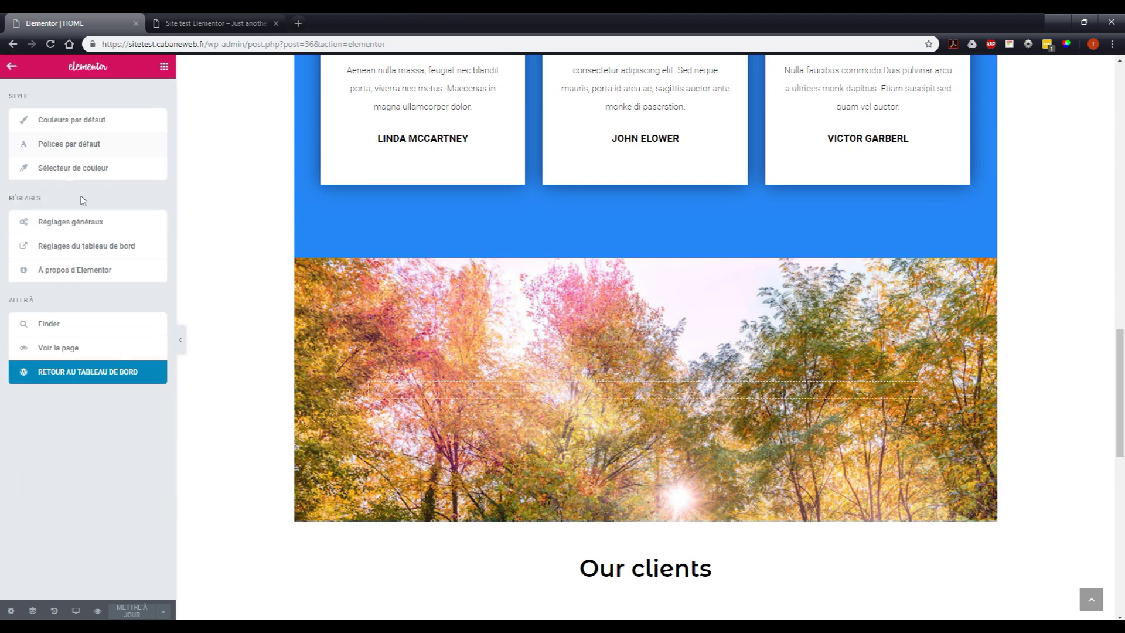
pyautogui.click(98, 378)
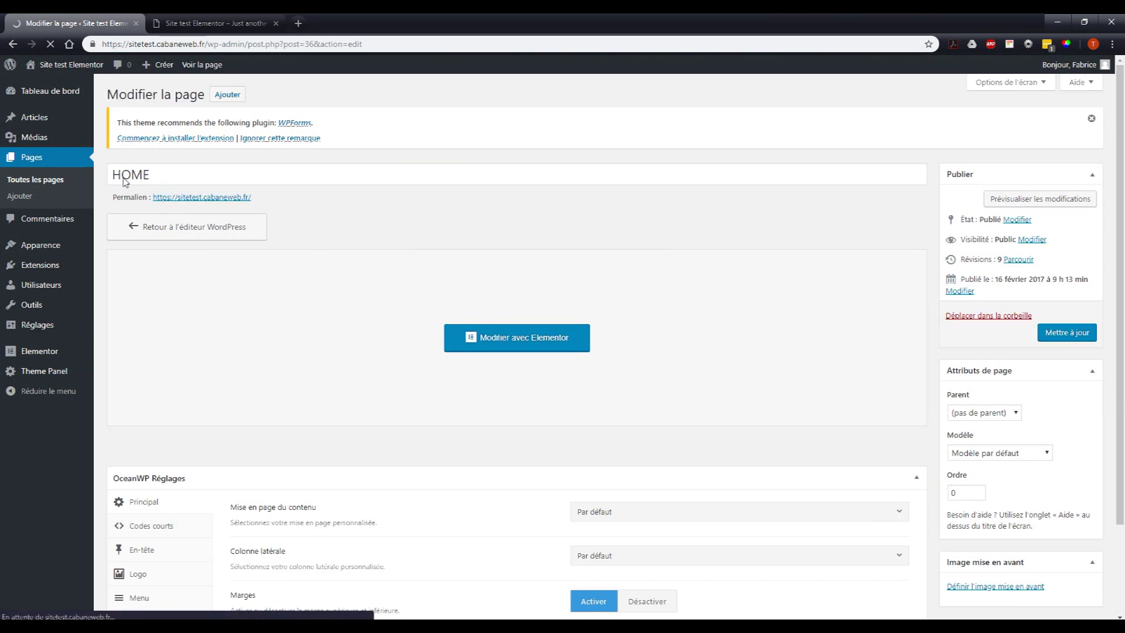
pyautogui.moveTo(65, 98)
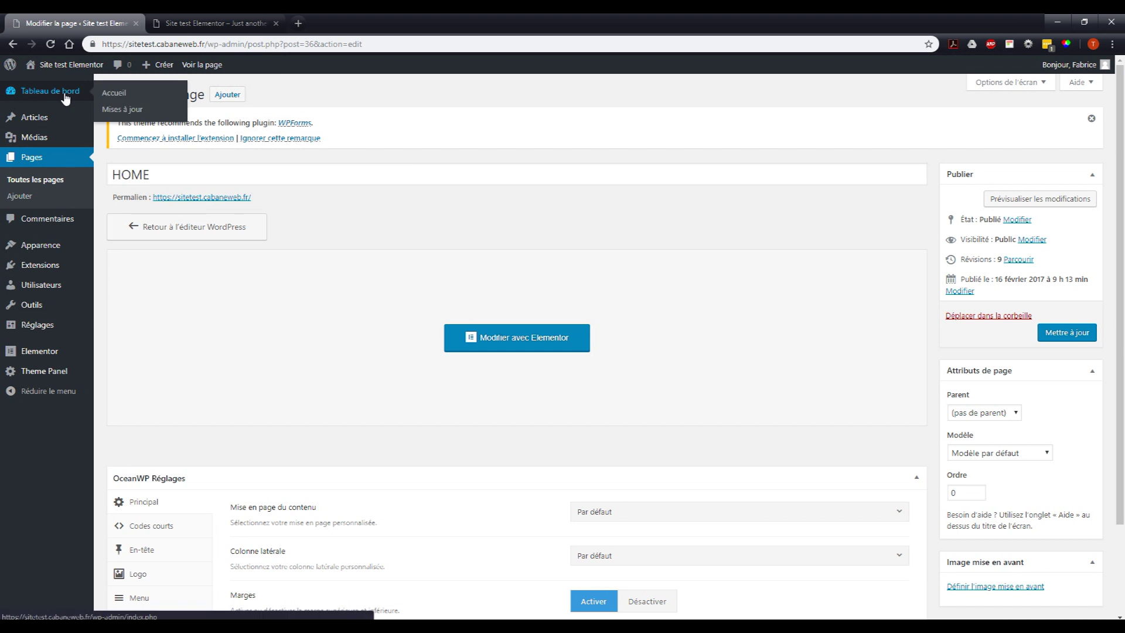
pyautogui.click(113, 96)
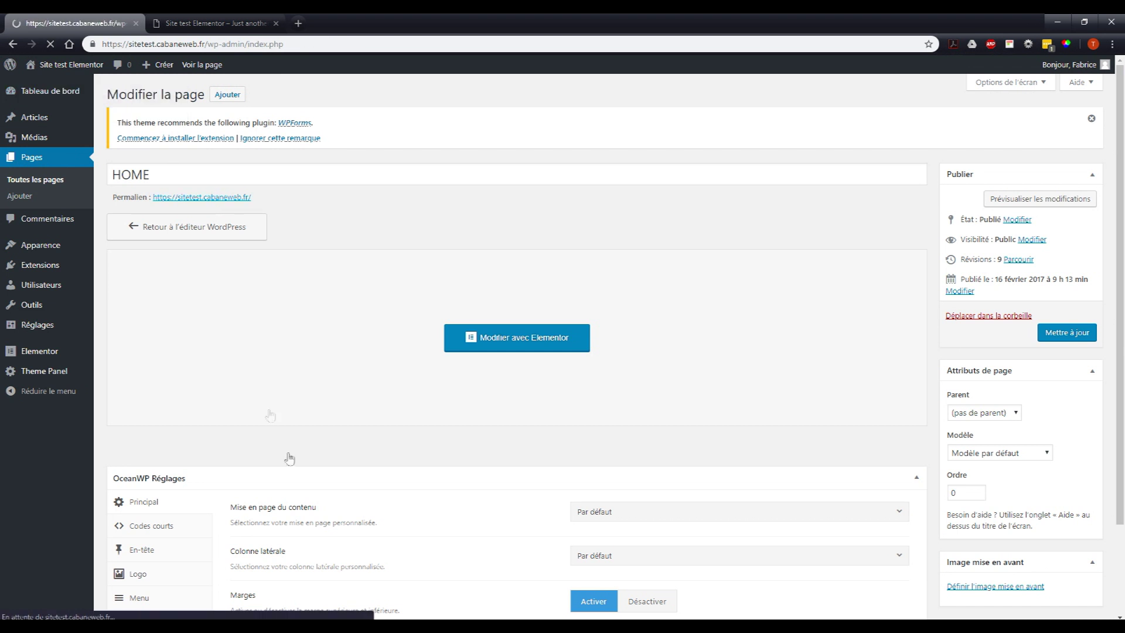